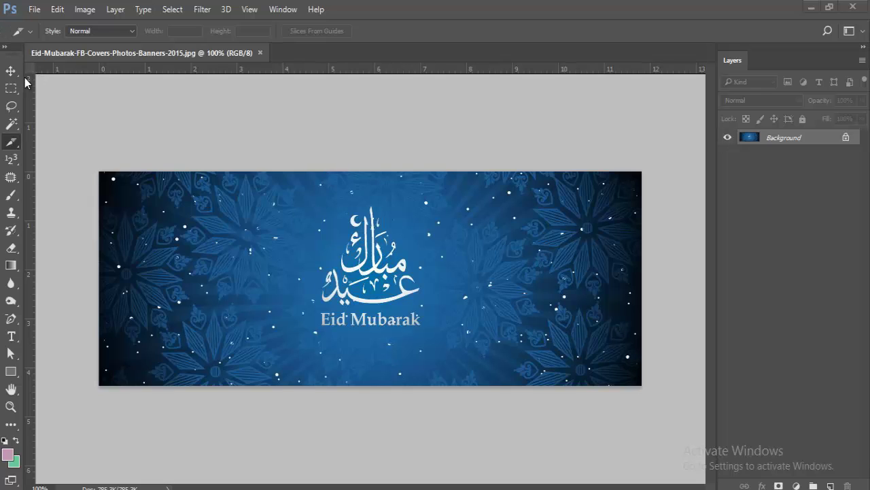
- Look over the Slice tools in the Crop group, then switch to the Move Tool
right_click(11, 141)
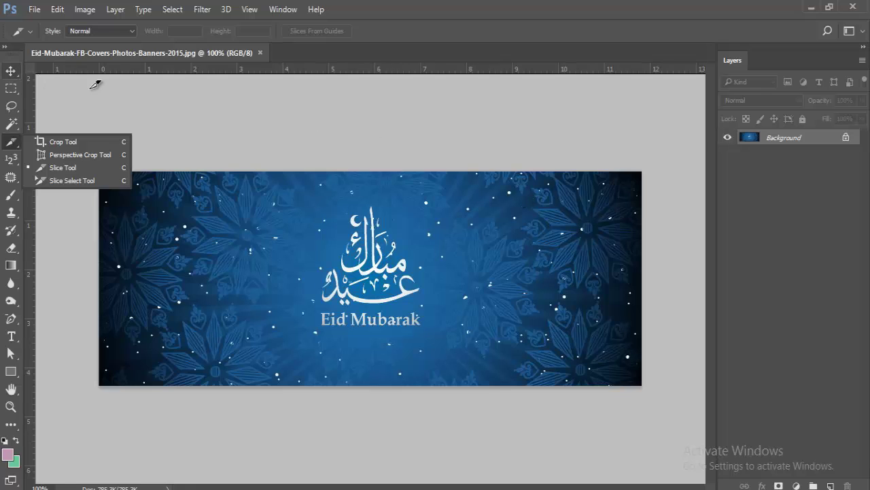
left_click(239, 141)
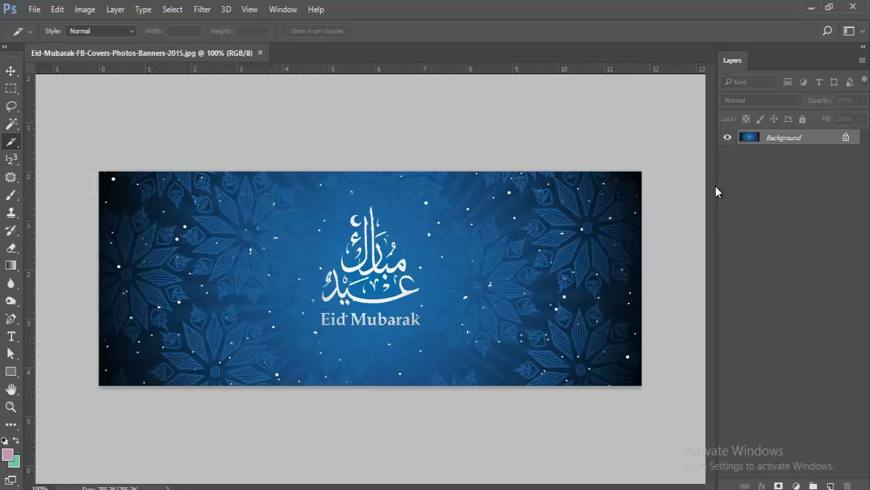
left_click(10, 71)
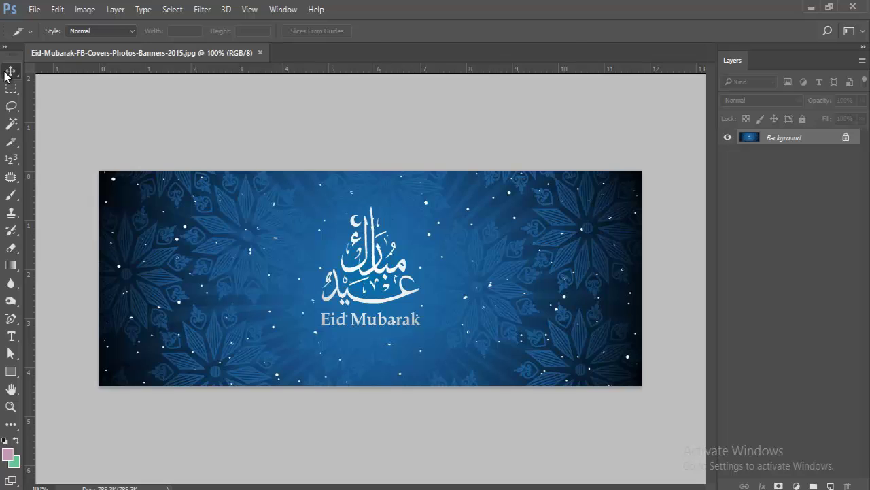
- Try Medium Gray and then Light Gray for the pasteboard around the banner
right_click(671, 239)
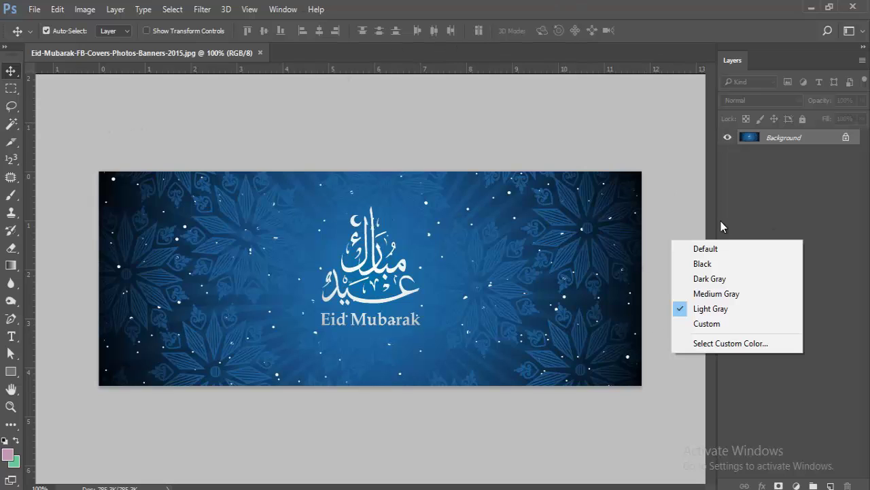
left_click(665, 154)
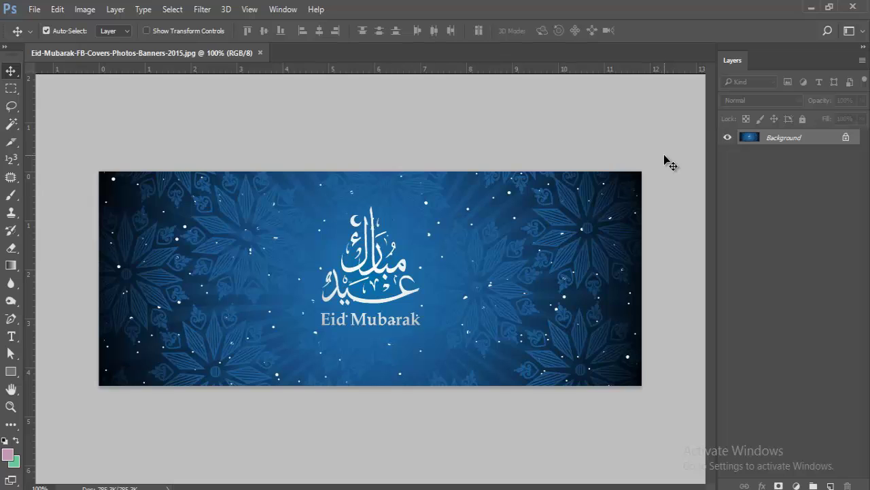
right_click(664, 155)
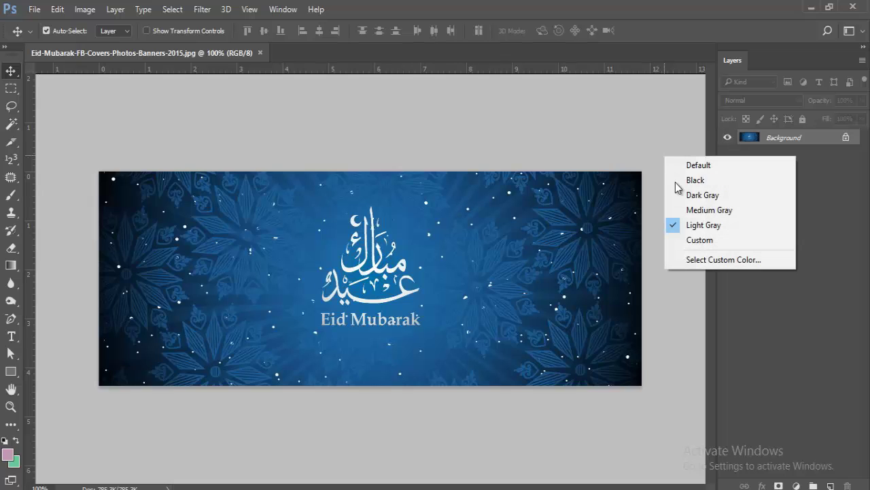
left_click(702, 212)
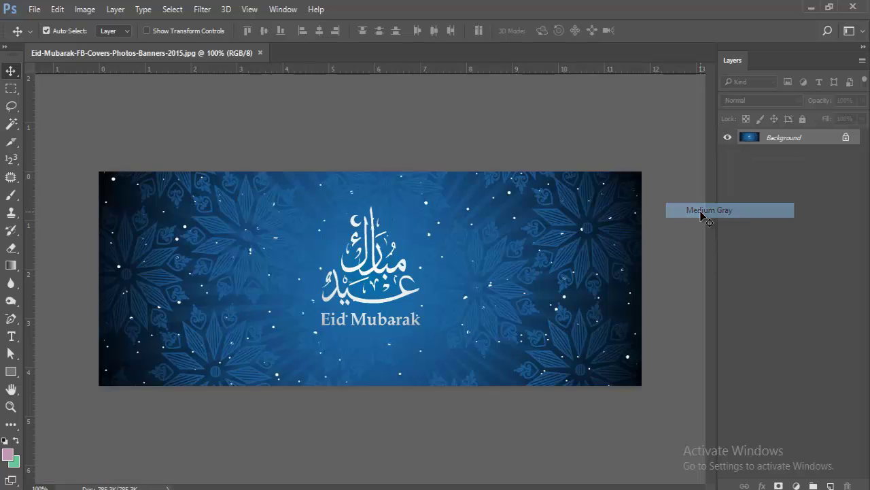
right_click(665, 225)
left_click(694, 294)
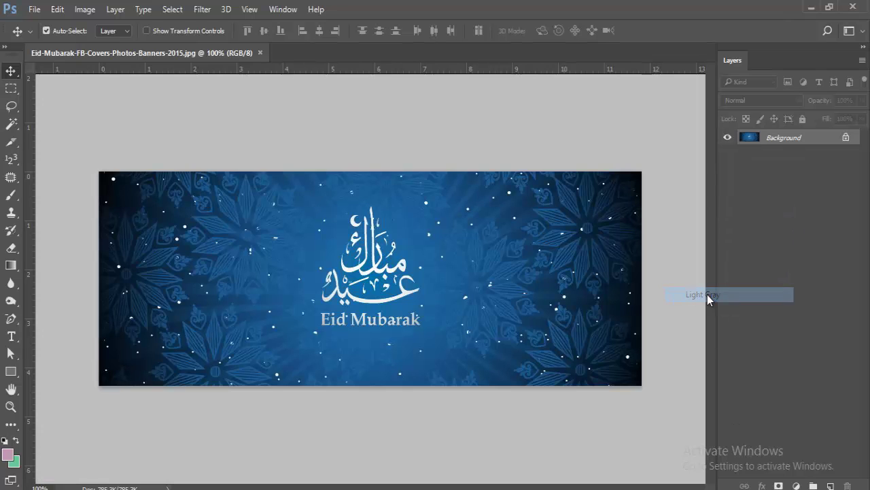
- Return the pasteboard colour to Default dark gray
right_click(679, 275)
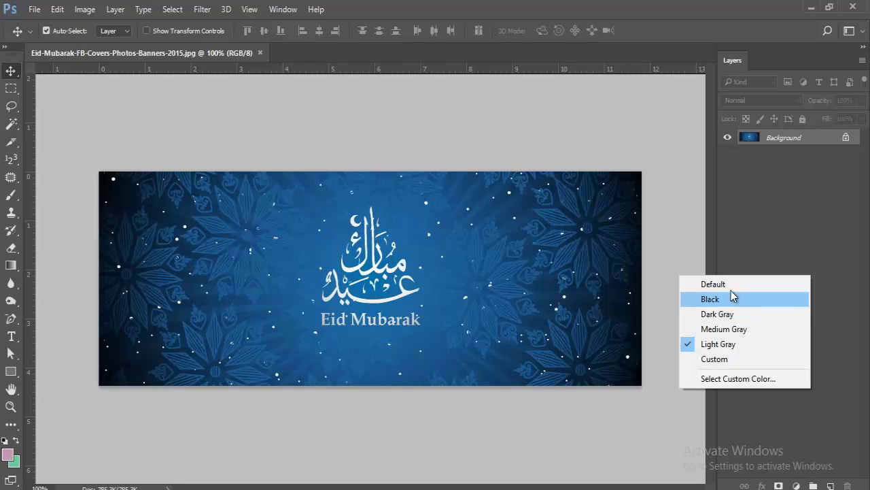
left_click(743, 284)
right_click(681, 253)
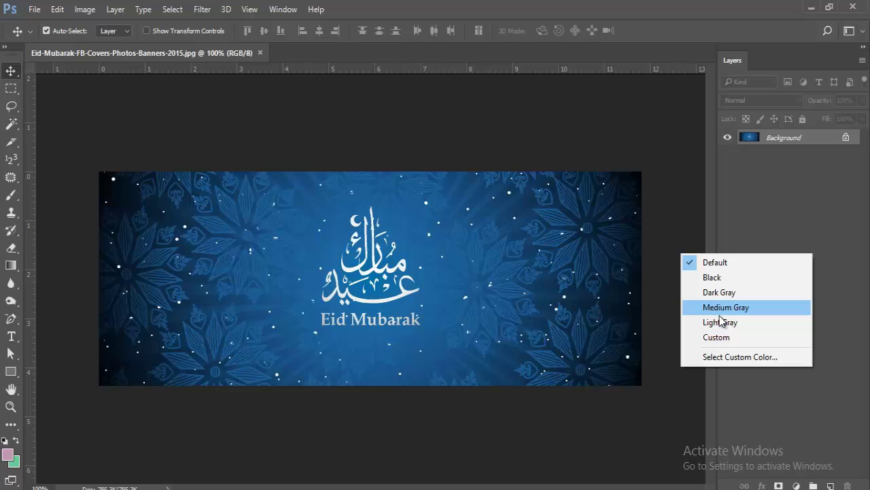
left_click(678, 221)
right_click(678, 221)
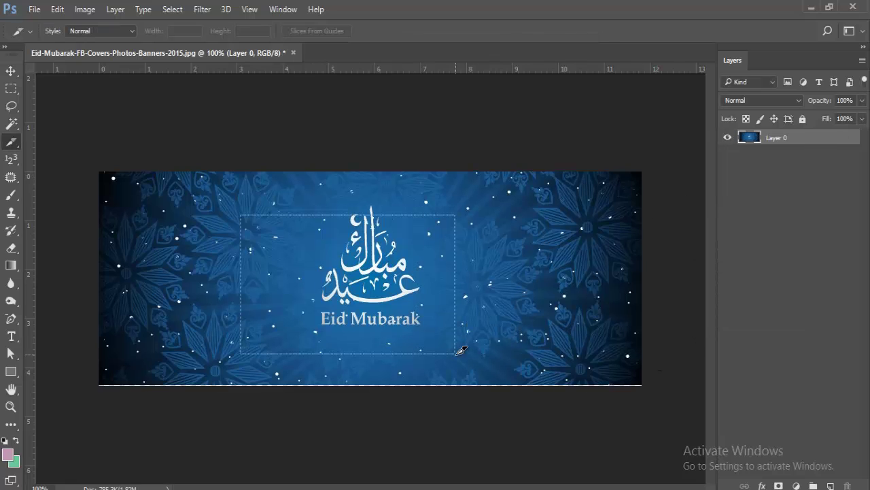
- Draw slice 03 around the central greeting and tighten its edges to the Eid Mubarak lettering
left_click_drag(241, 215, 455, 353)
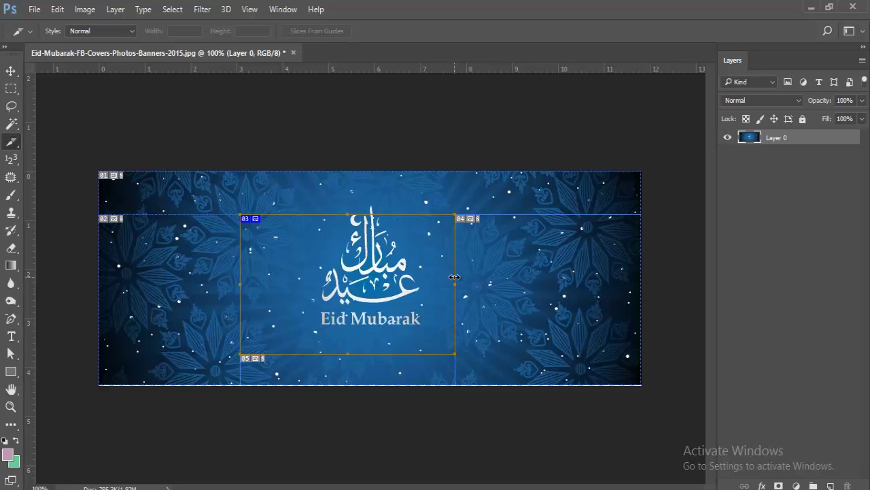
left_click_drag(454, 277, 466, 241)
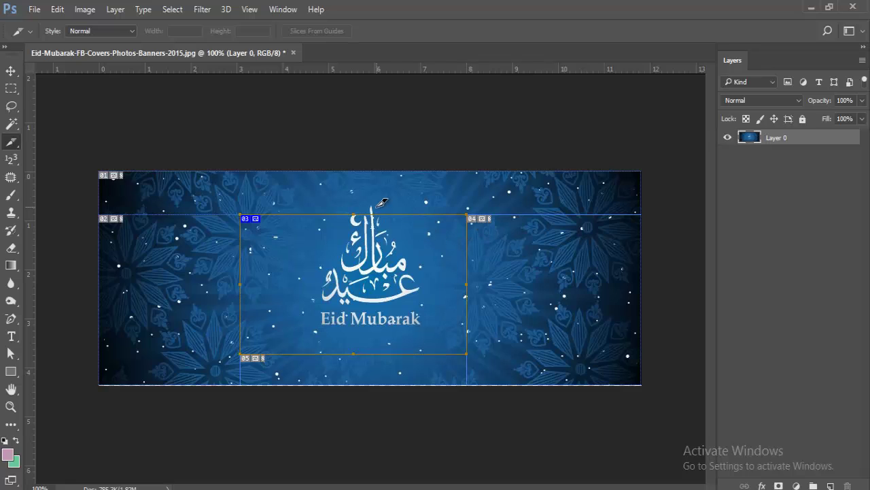
left_click_drag(382, 215, 383, 199)
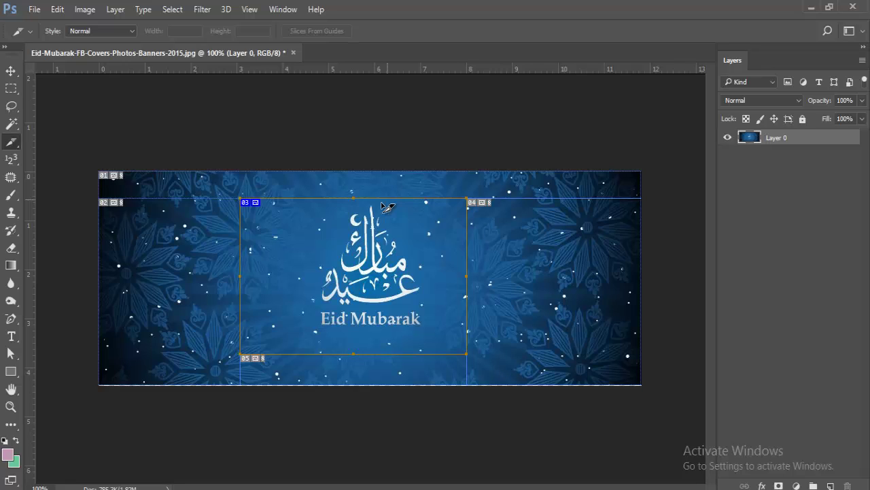
left_click_drag(240, 275, 291, 275)
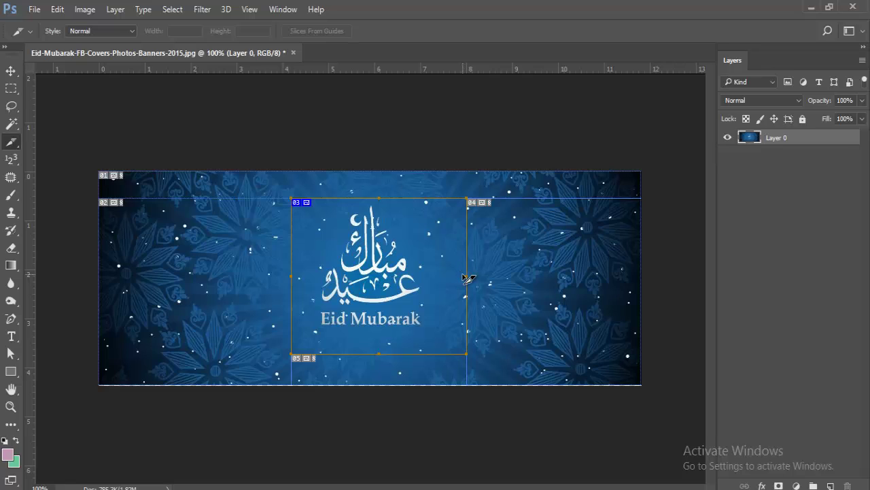
left_click_drag(466, 270, 440, 266)
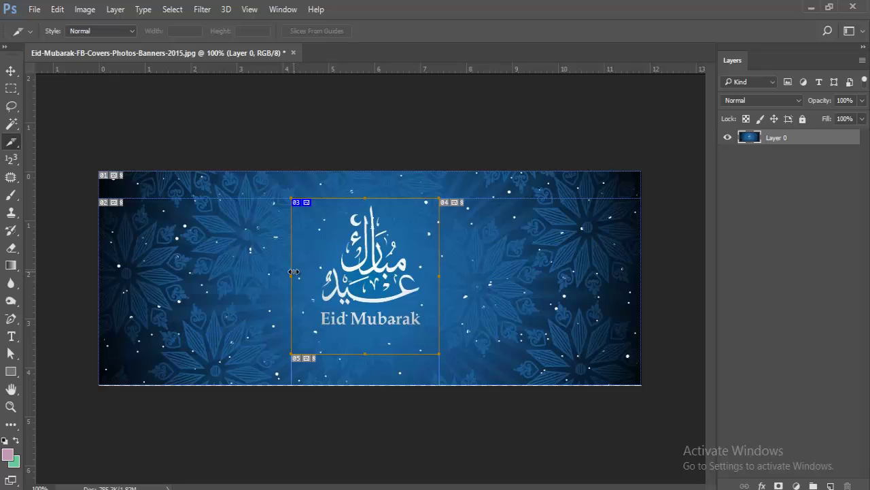
left_click_drag(293, 271, 310, 270)
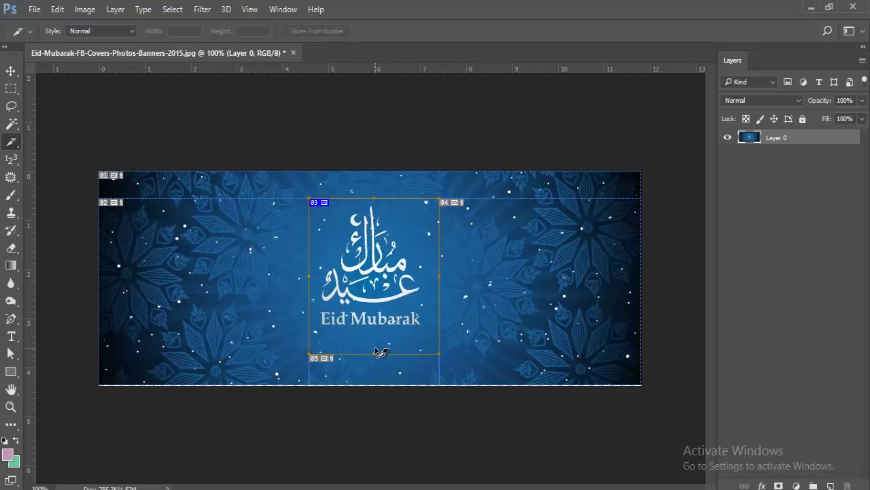
left_click_drag(372, 352, 372, 334)
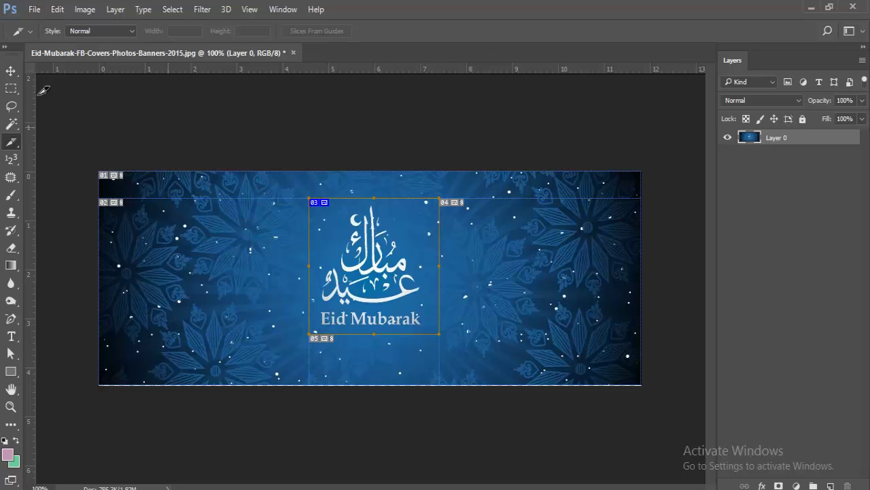
- Set the Slice Tool Style to Fixed Aspect Ratio
left_click(127, 34)
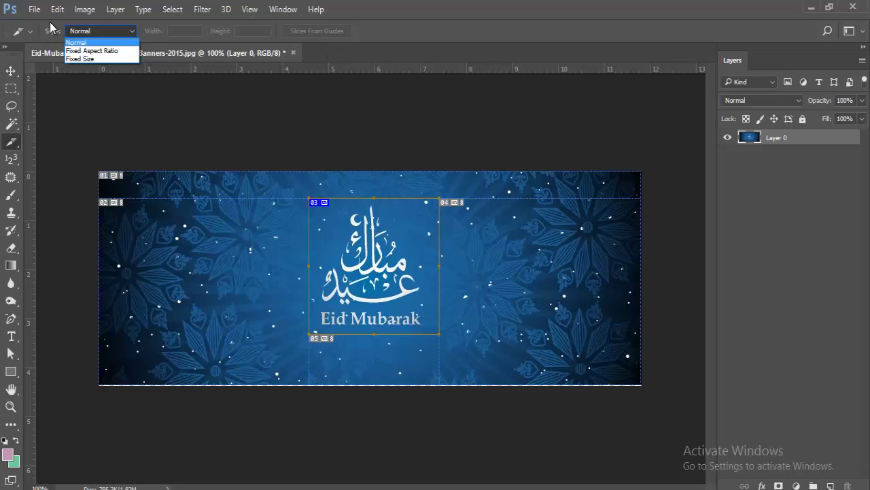
left_click(87, 33)
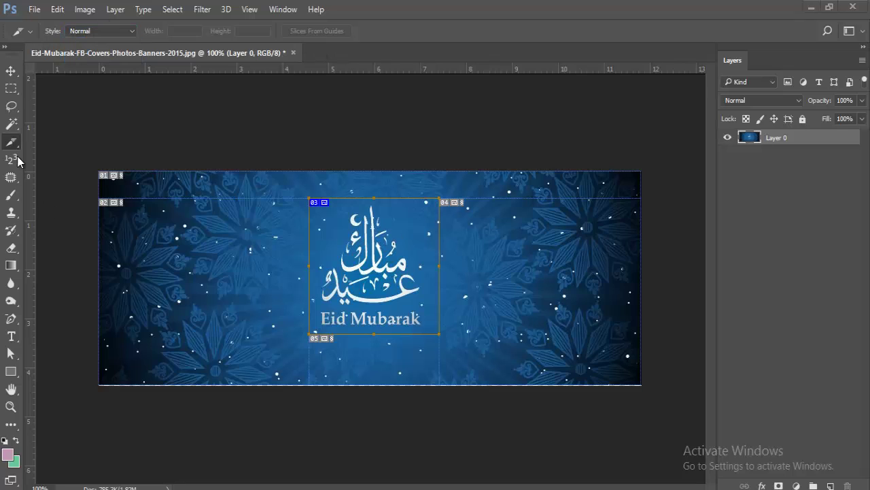
left_click(129, 29)
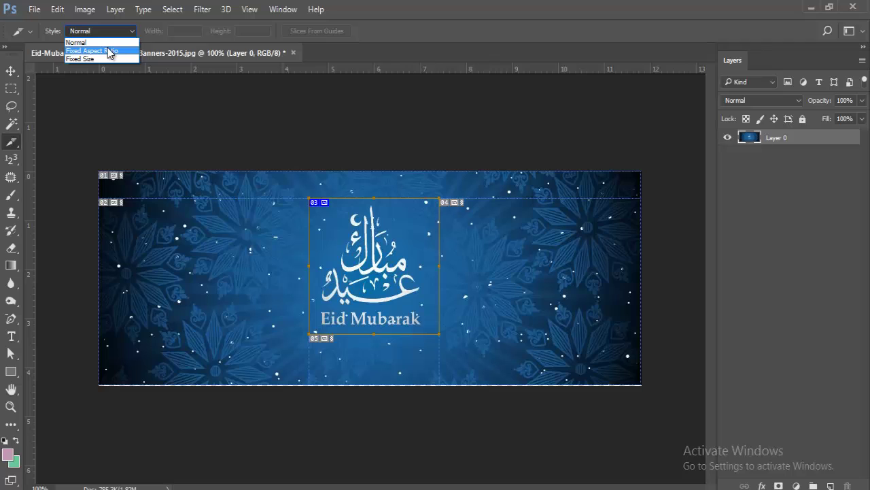
left_click(108, 51)
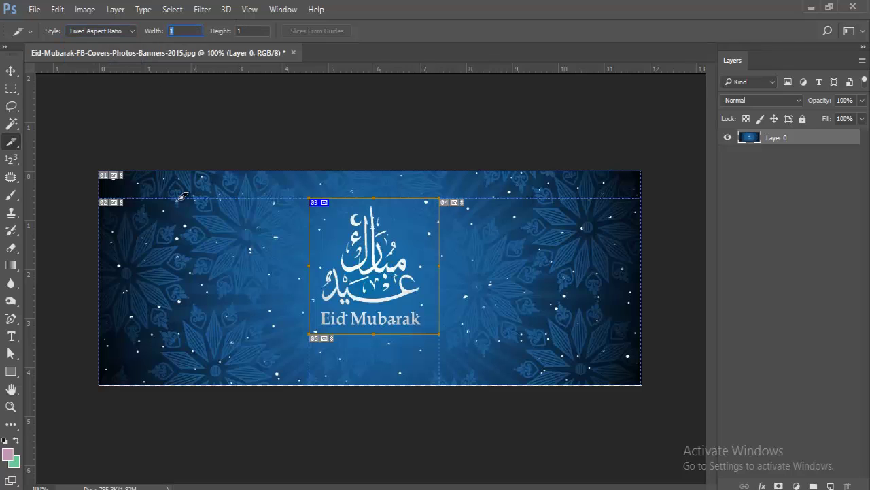
- Draw slice 06 and fit it over the flower pattern on the banner's left
left_click_drag(170, 231, 232, 297)
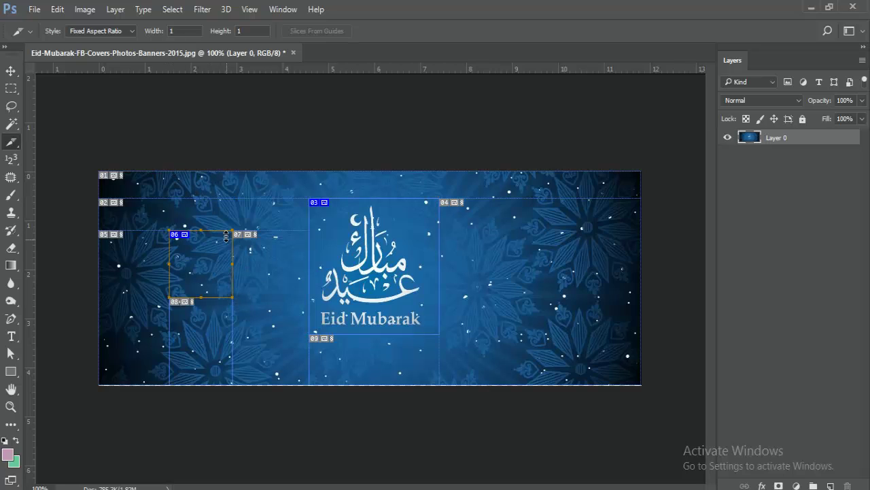
mouse_move(217, 257)
left_mouse_down()
mouse_move(275, 320)
mouse_move(244, 283)
mouse_move(244, 231)
left_mouse_up()
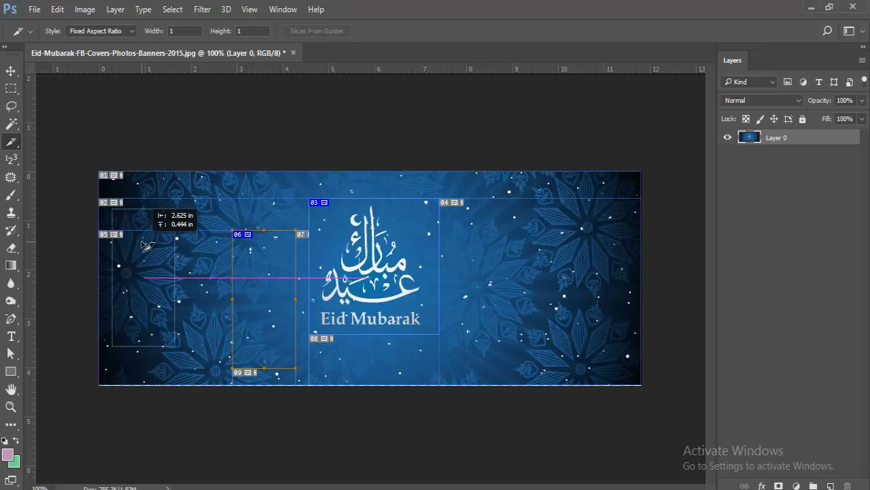
left_click_drag(267, 272, 146, 251)
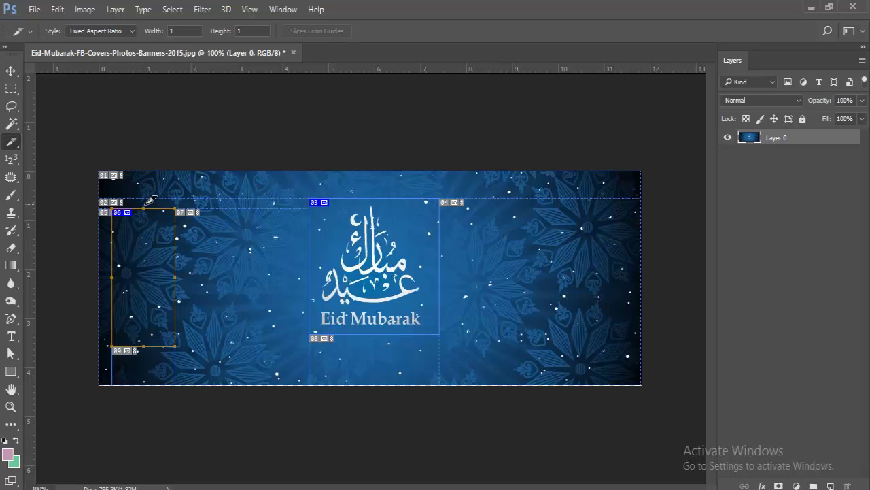
left_click_drag(149, 225, 160, 279)
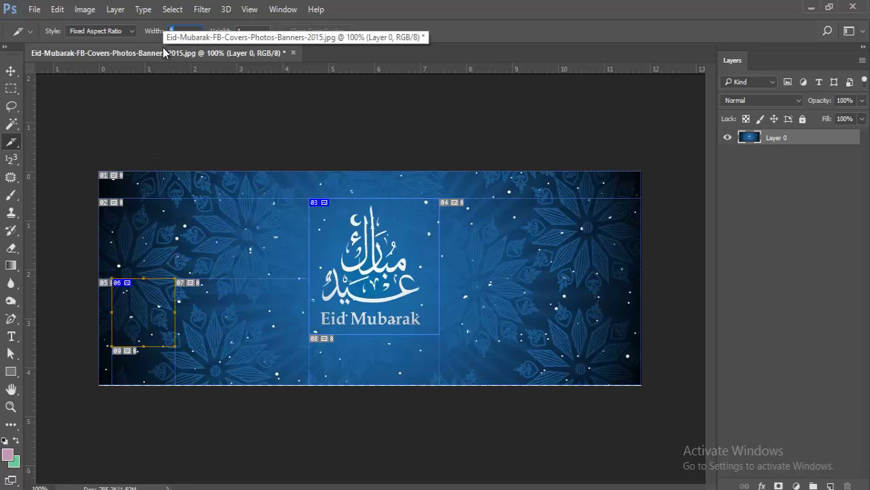
- Set the aspect ratio height to 4 and draw slices left of the calligraphy and on the right
key("Tab")
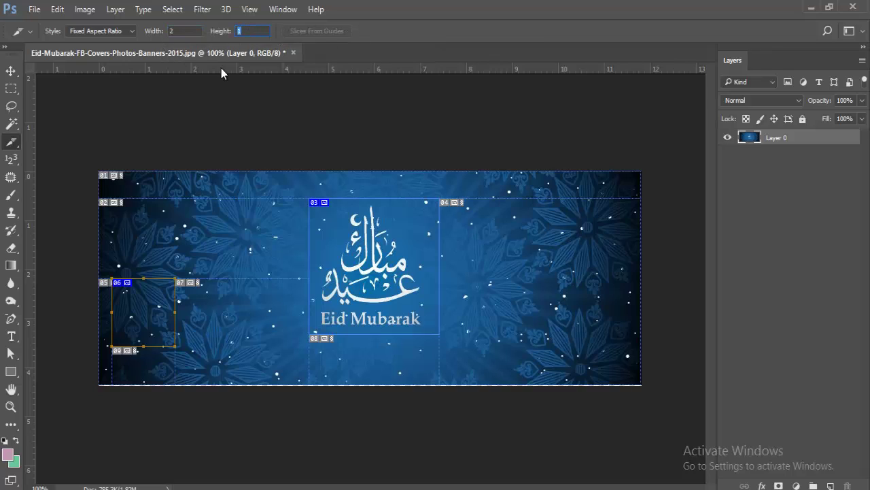
type("4")
left_click_drag(191, 202, 268, 288)
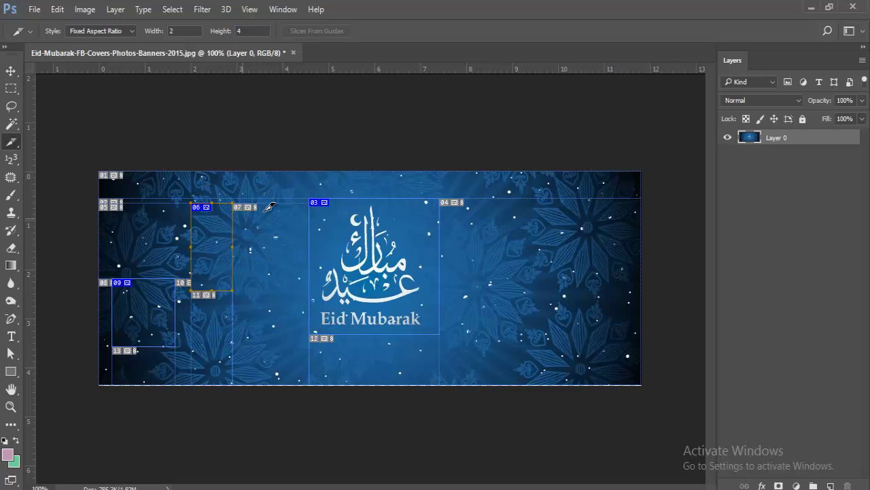
left_click_drag(266, 209, 315, 275)
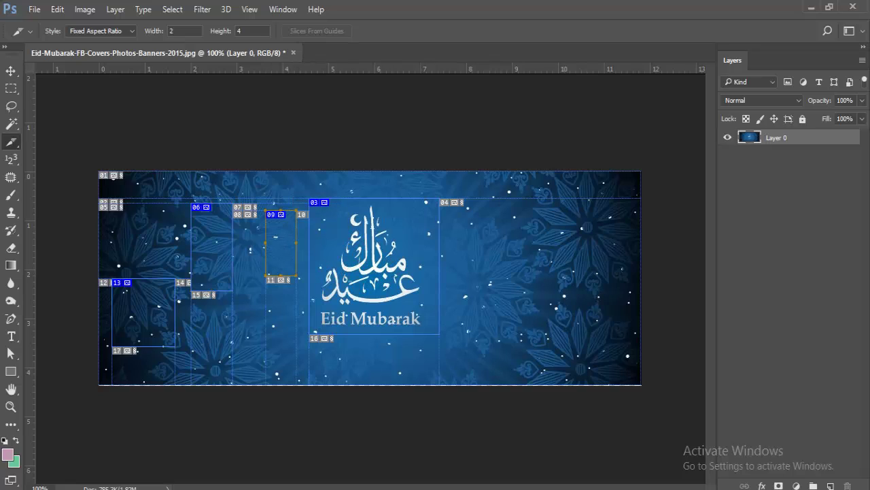
left_click_drag(516, 235, 562, 331)
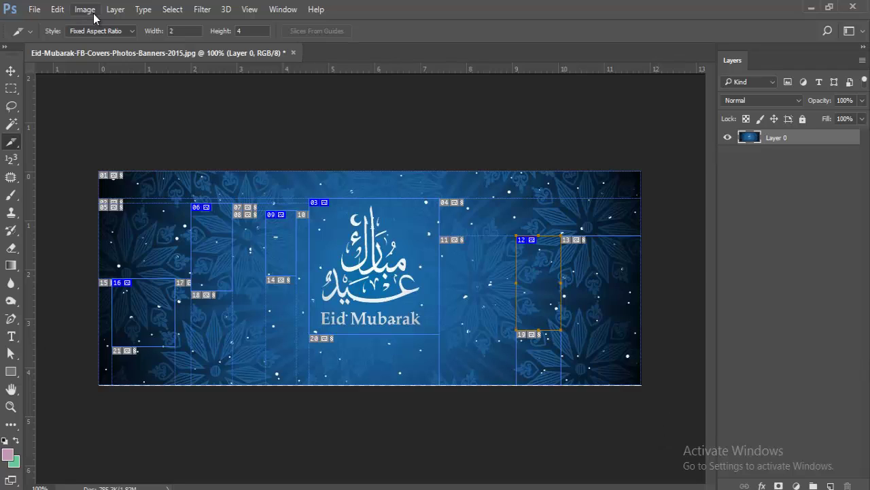
- Reset Style to Normal and delete the right-side, beside-calligraphy and lower-left slices
left_click(130, 31)
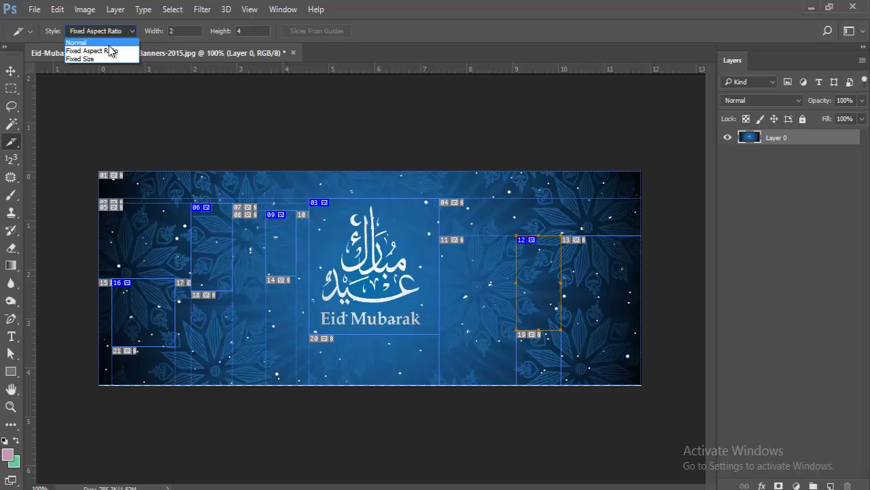
left_click(107, 43)
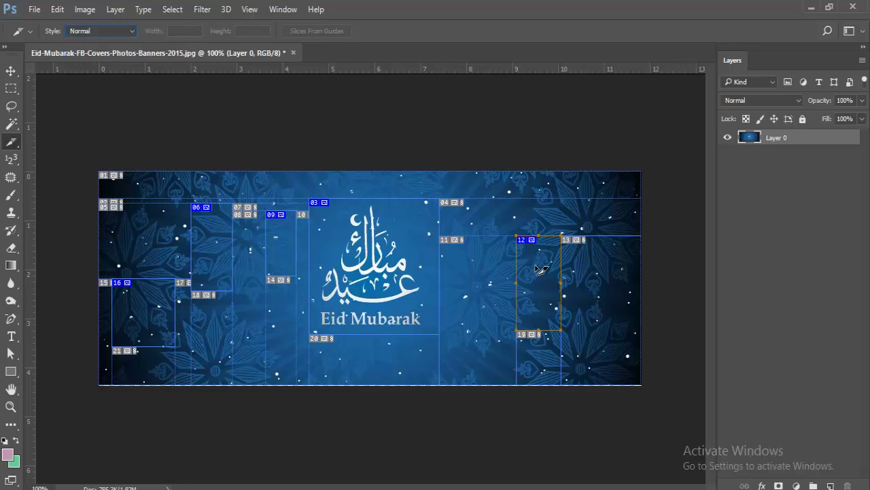
right_click(522, 281)
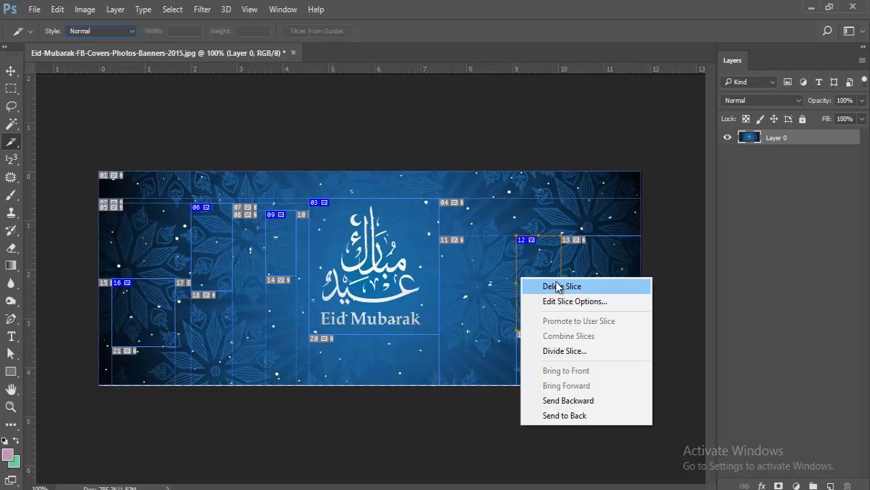
left_click(556, 285)
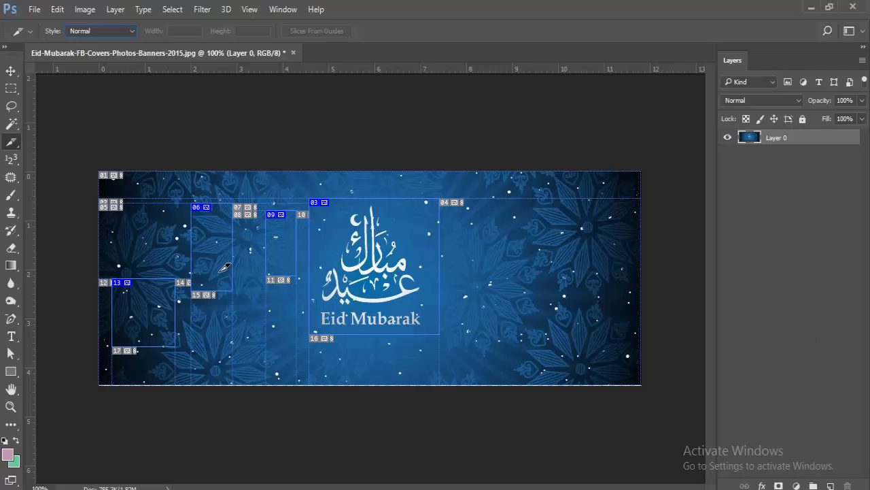
right_click(275, 262)
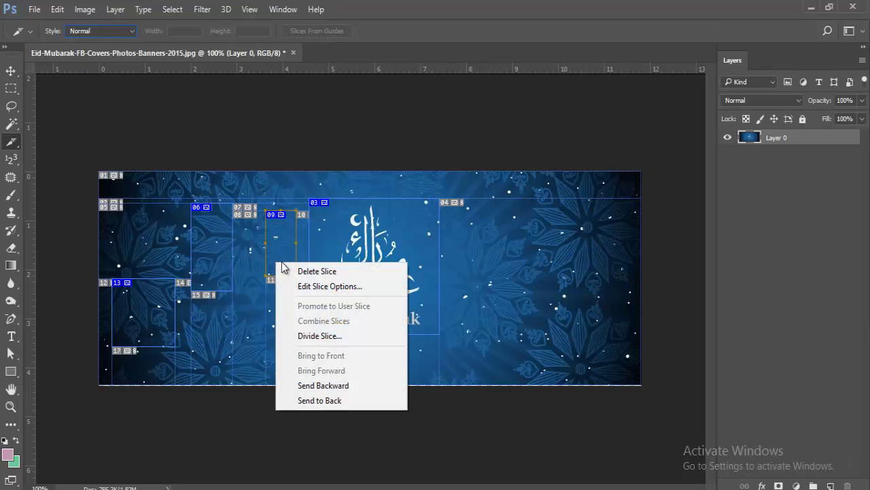
left_click(322, 272)
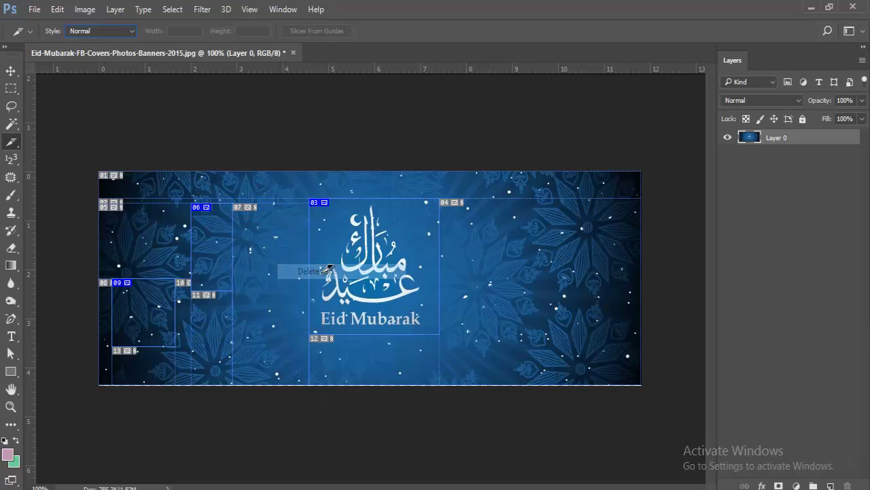
right_click(167, 312)
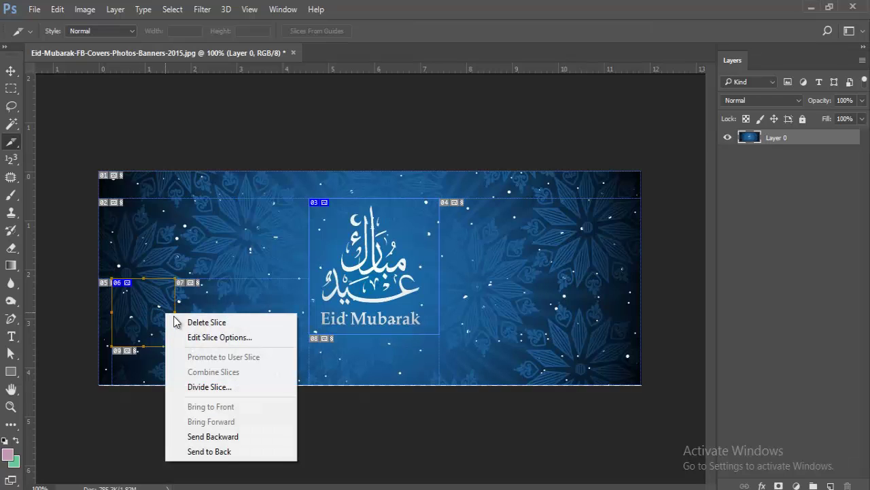
left_click(212, 319)
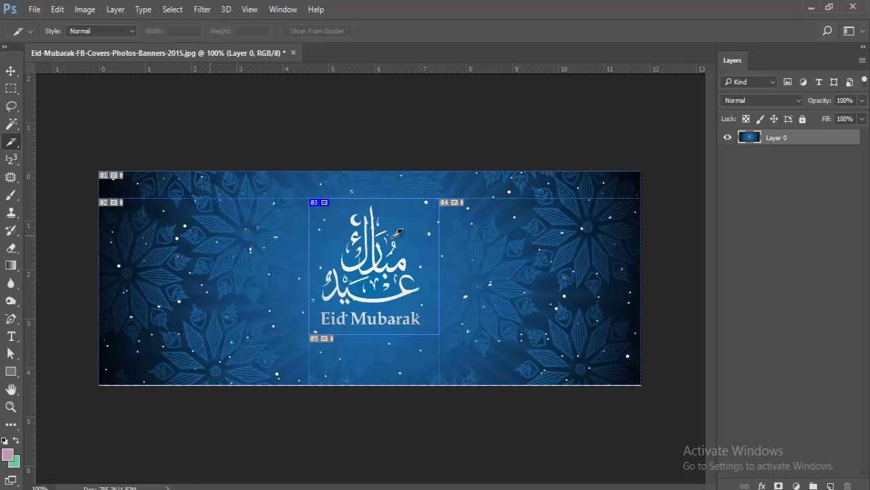
right_click(392, 261)
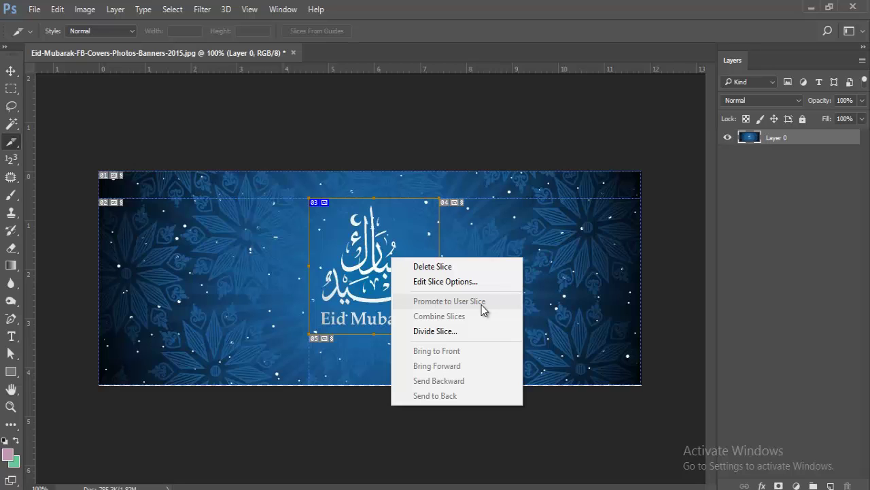
left_click(435, 331)
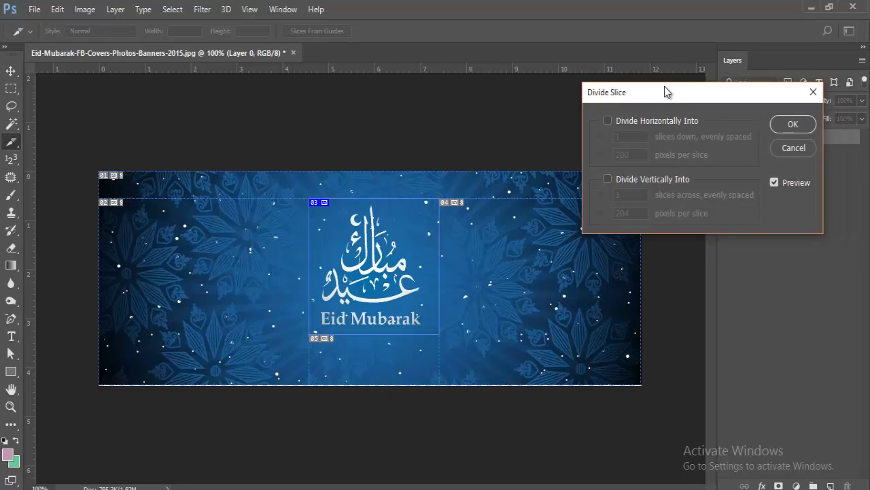
left_click(604, 118)
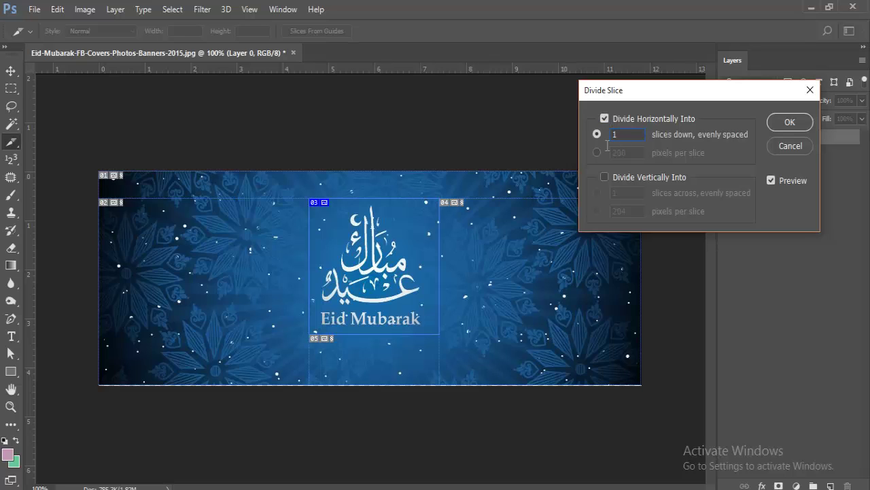
type("4")
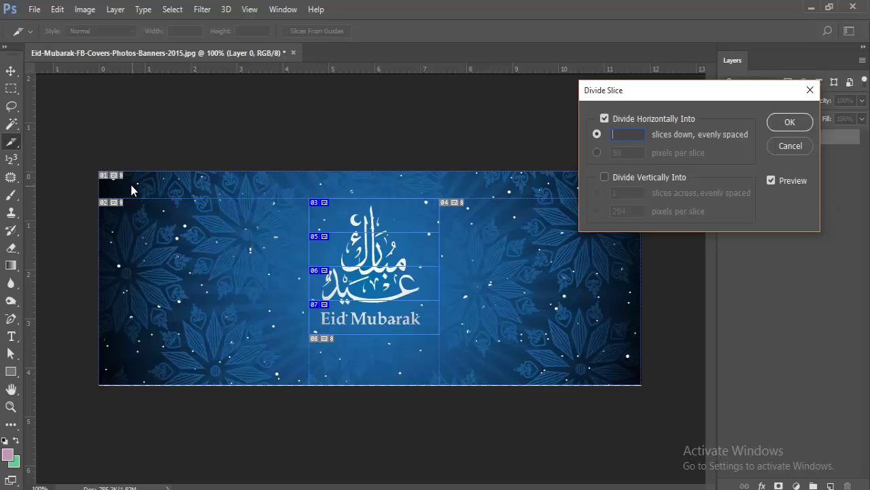
left_click(809, 91)
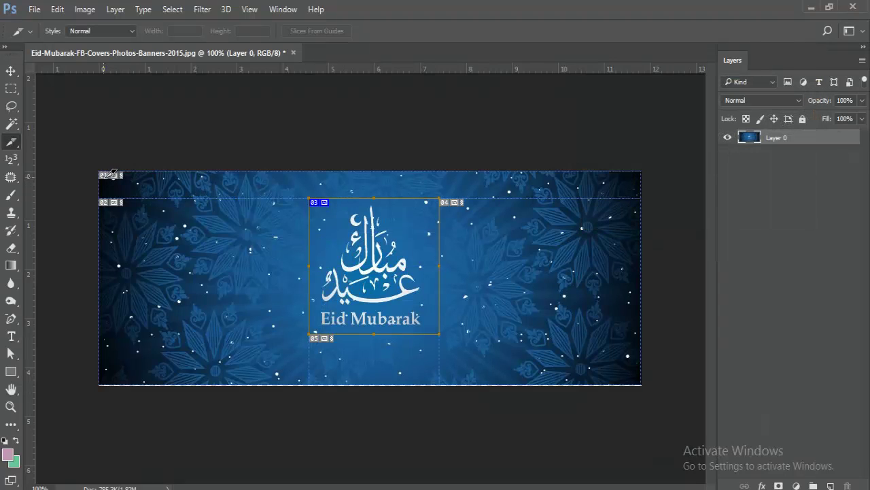
- Drag slice 02 across the whole banner and align it to the image edges
mouse_move(103, 176)
left_mouse_down()
mouse_move(689, 276)
mouse_move(641, 385)
left_mouse_up()
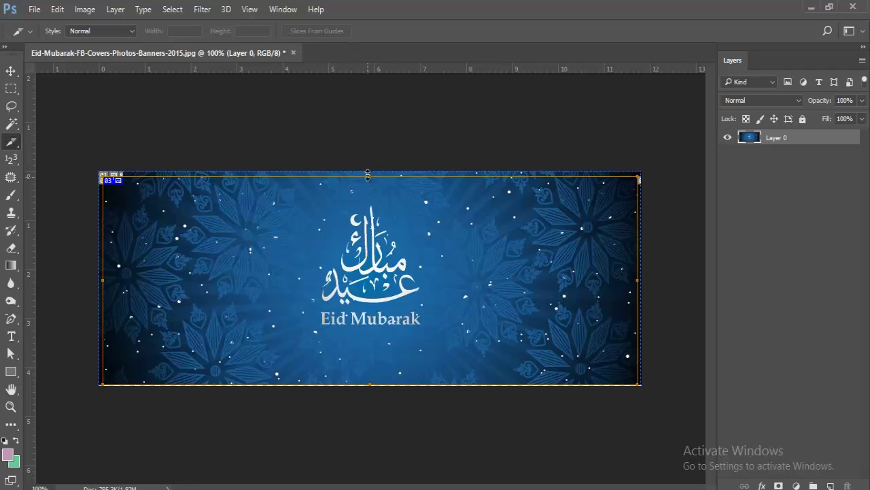
left_click_drag(367, 176, 370, 176)
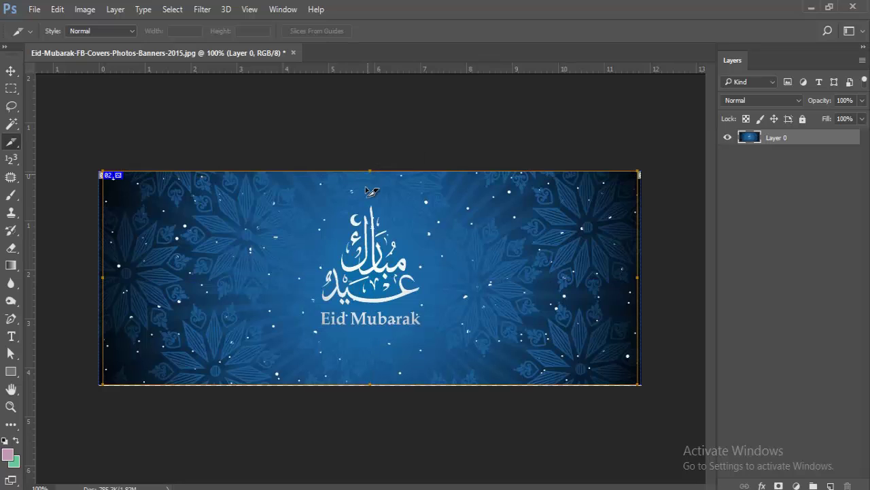
- Divide the full-banner slice horizontally into 2 slices down and 1 across
right_click(370, 230)
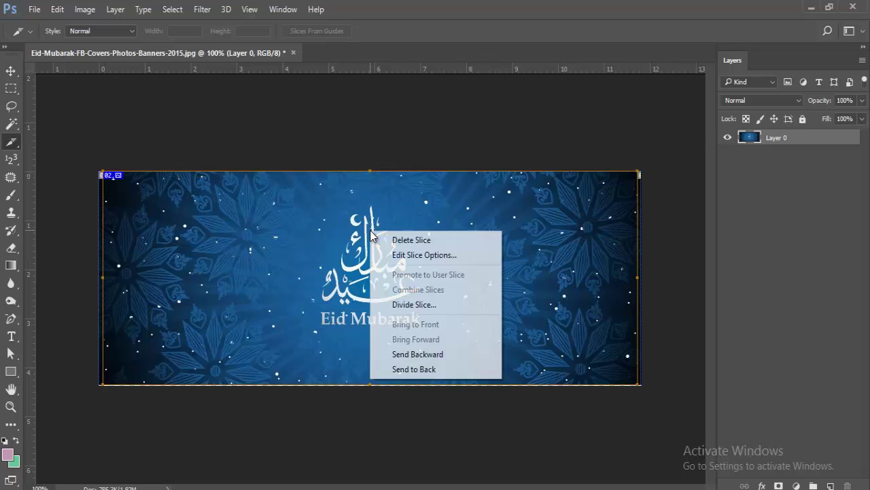
left_click(408, 305)
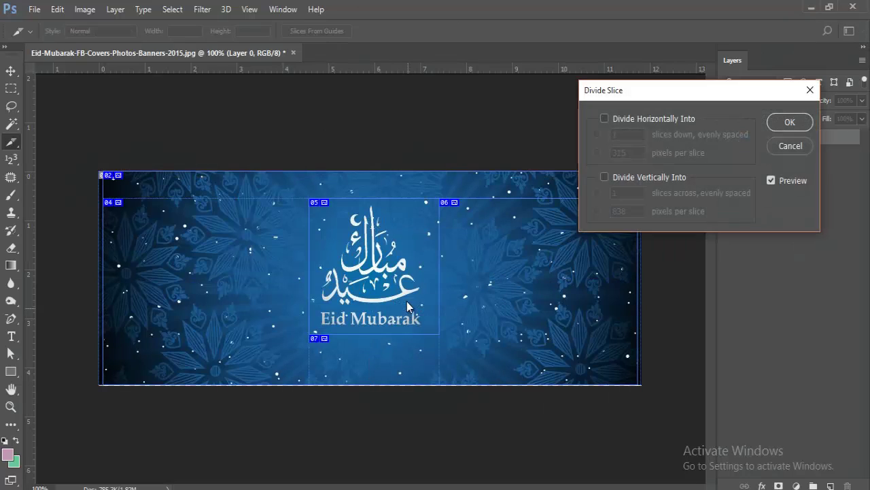
left_click(605, 119)
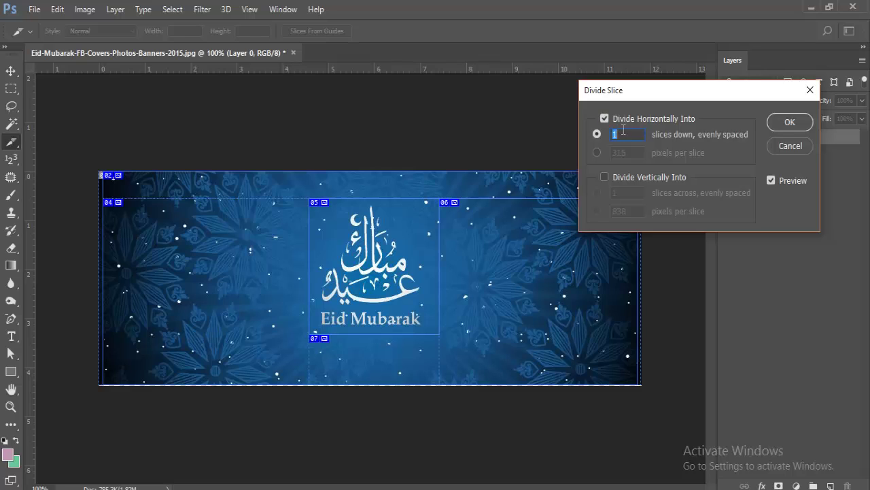
type("4")
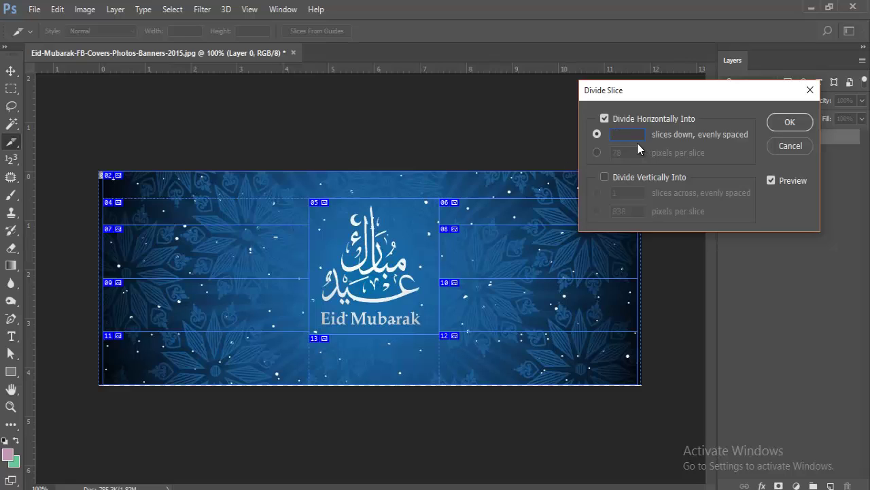
type("2")
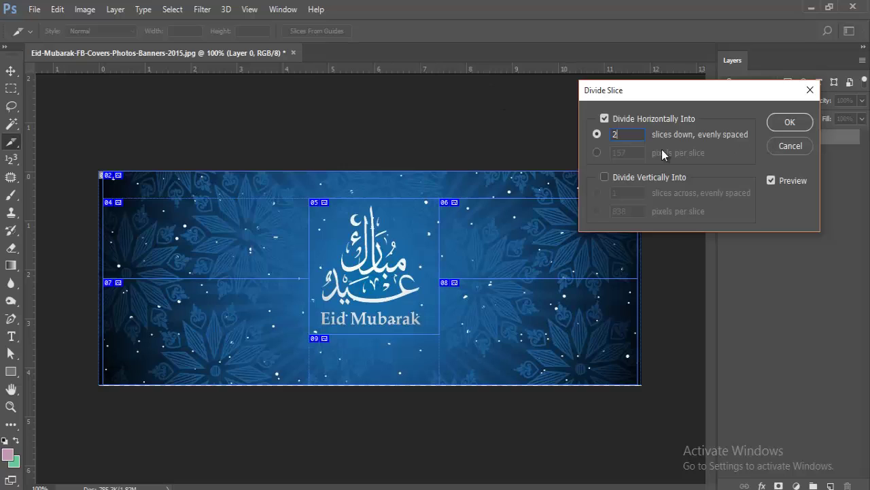
left_click(605, 178)
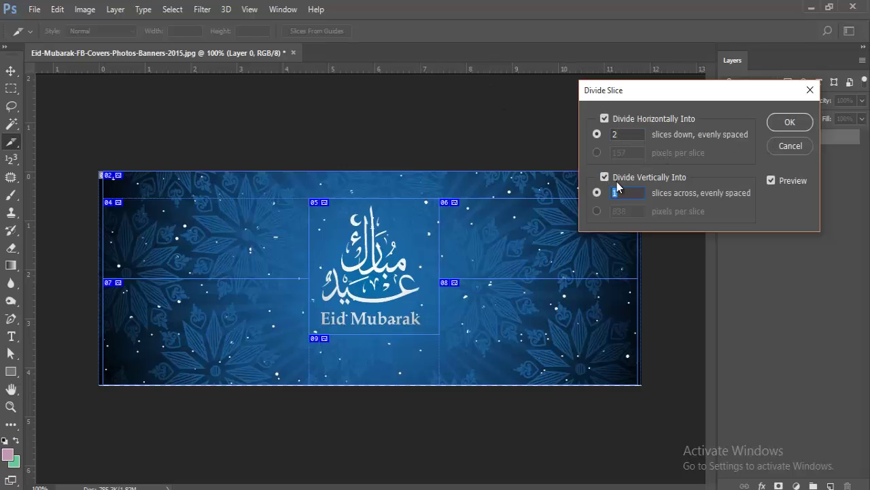
type("2")
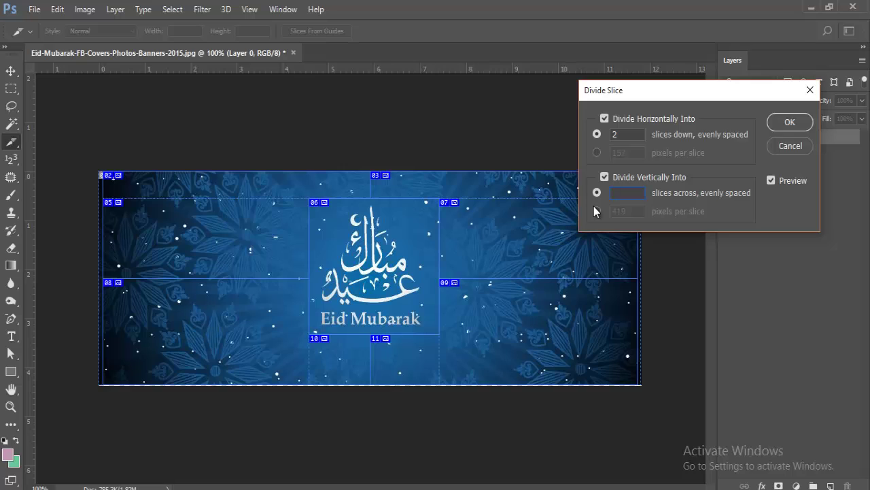
type("1")
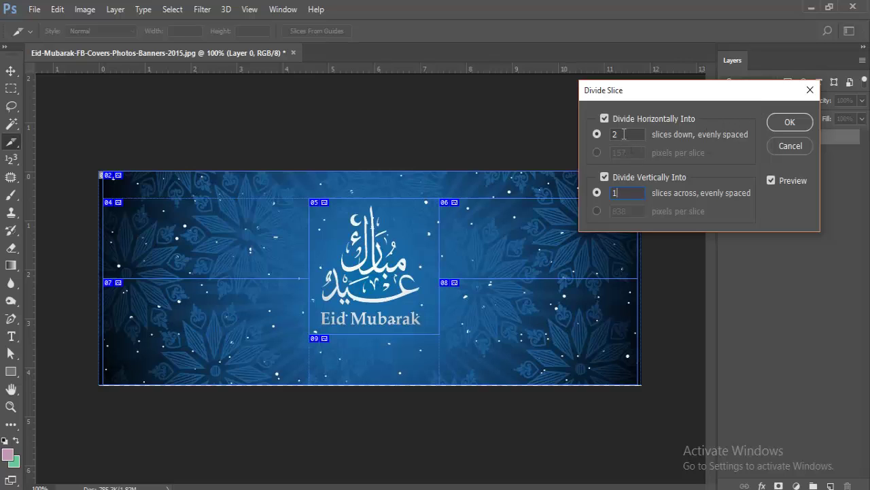
left_click(805, 121)
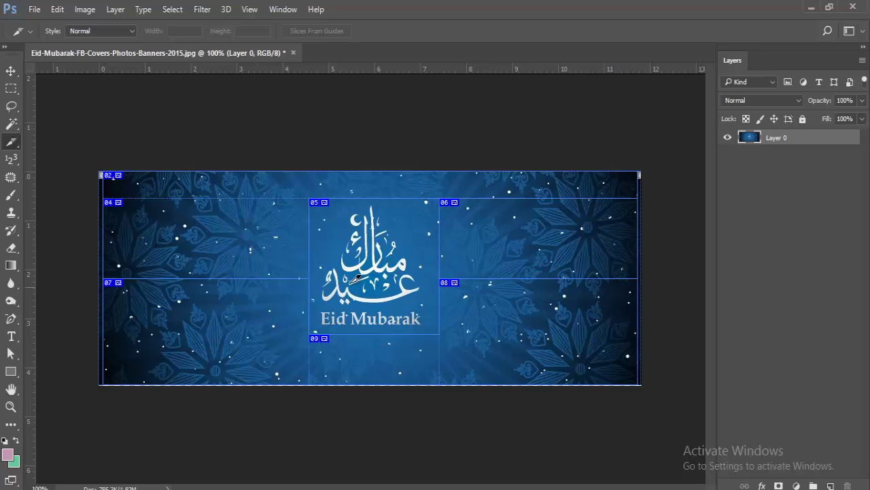
- Open File > Export > Save for Web (Legacy) for the sliced banner
right_click(256, 257)
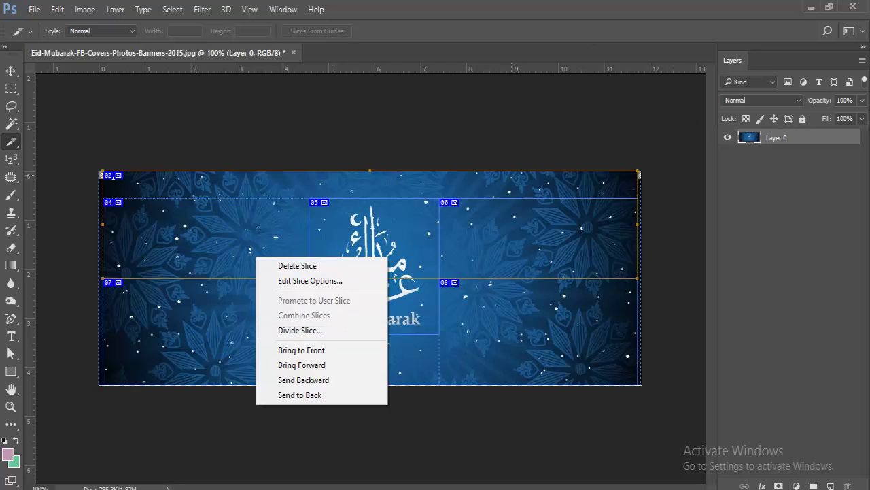
left_click(38, 8)
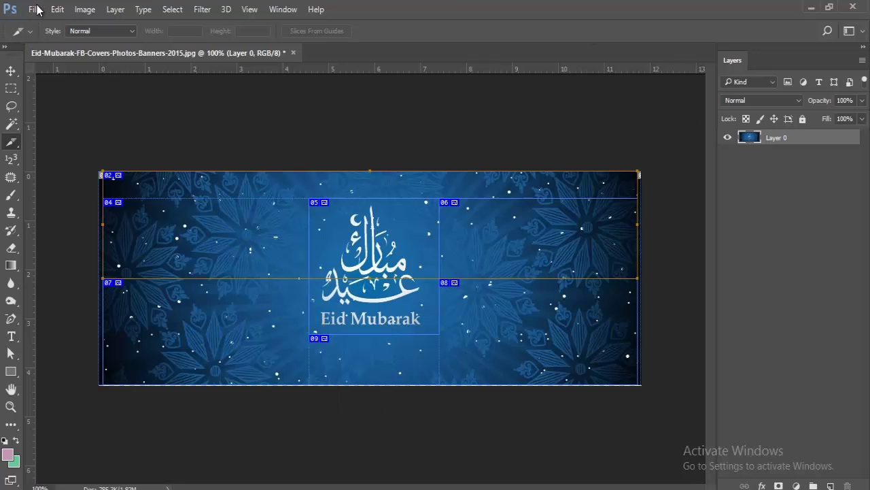
left_click(35, 9)
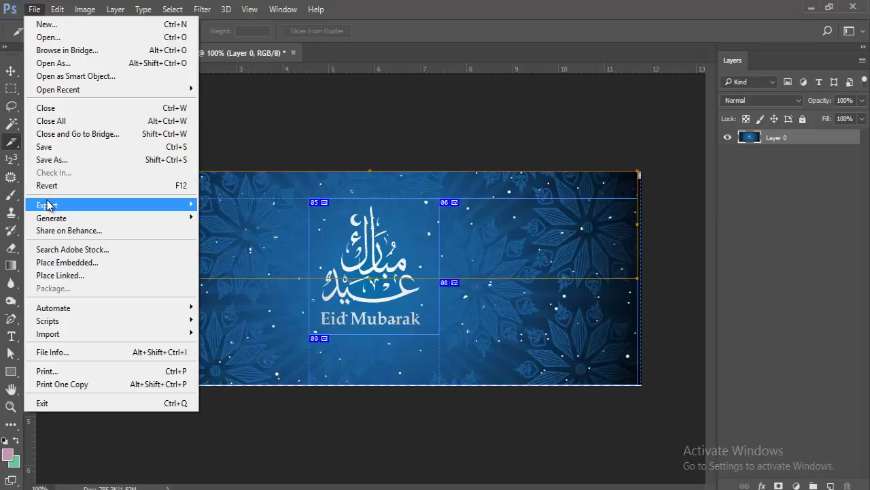
mouse_move(47, 205)
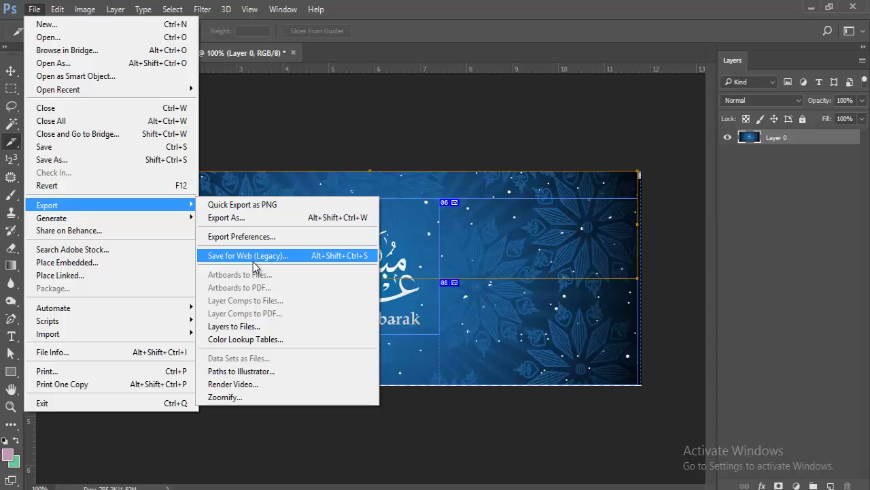
left_click(253, 262)
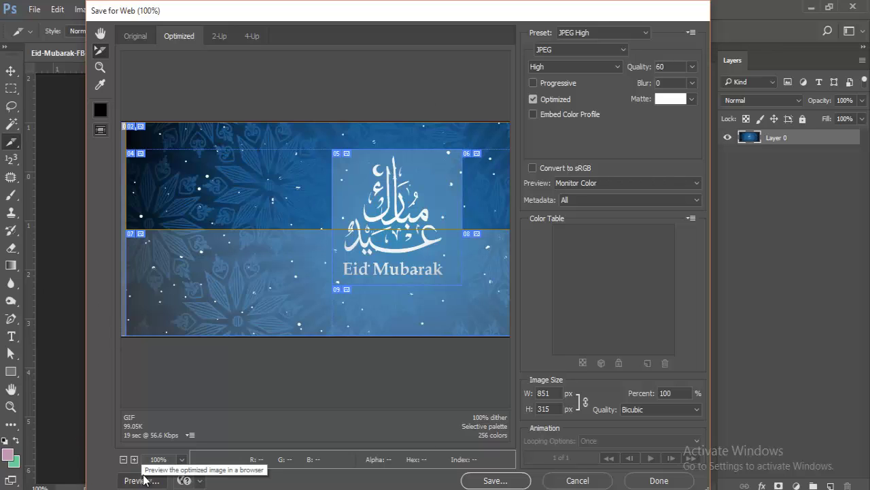
- Zoom the Save for Web preview to 66.7%, then cancel without exporting
left_click(123, 460)
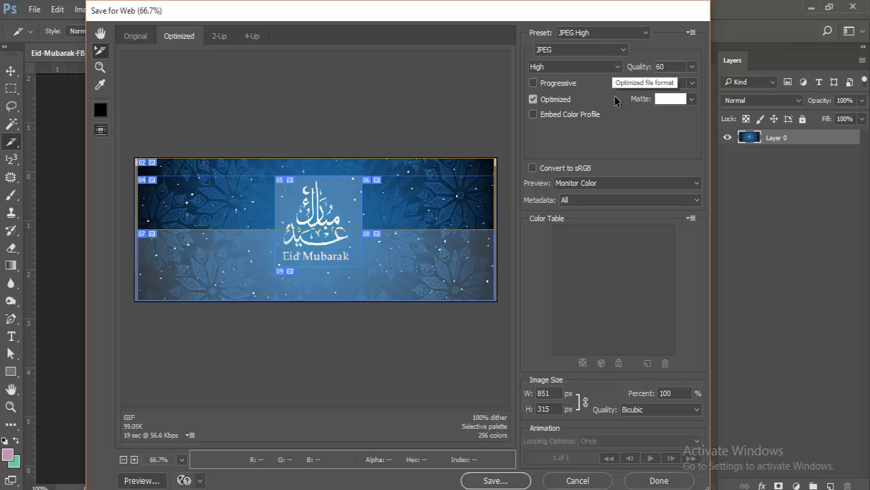
left_click(571, 482)
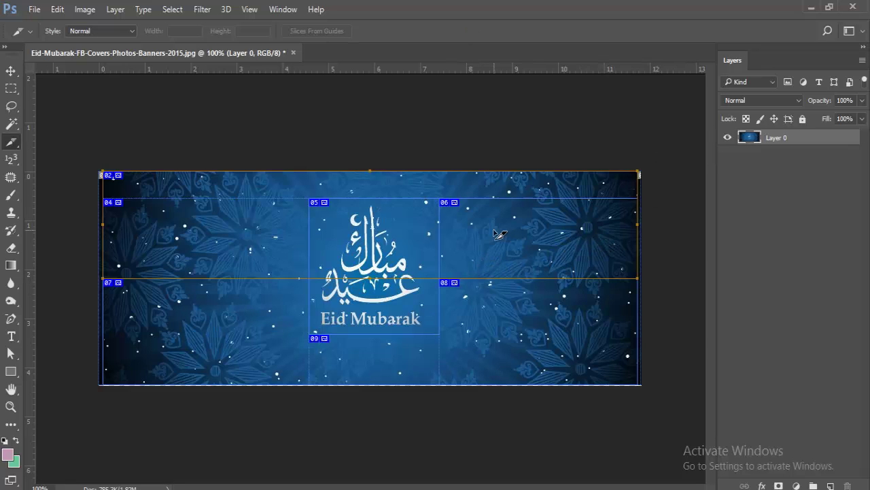
- Delete slice 08, then preview dividing lettering slice 05 and cancel, leaving it unchanged
right_click(486, 282)
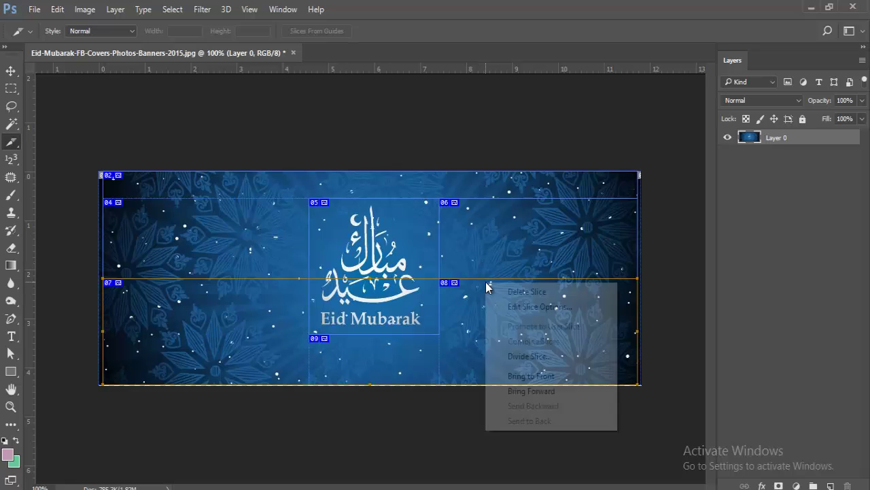
left_click(529, 295)
right_click(423, 262)
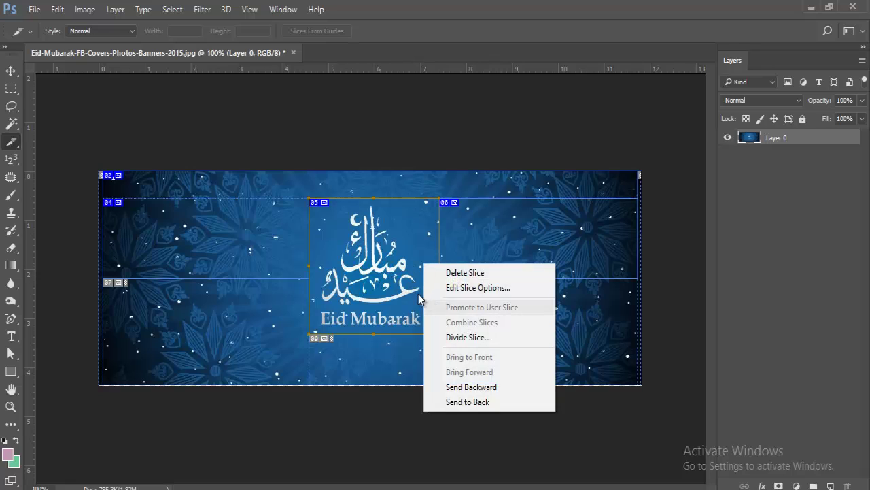
left_click(460, 337)
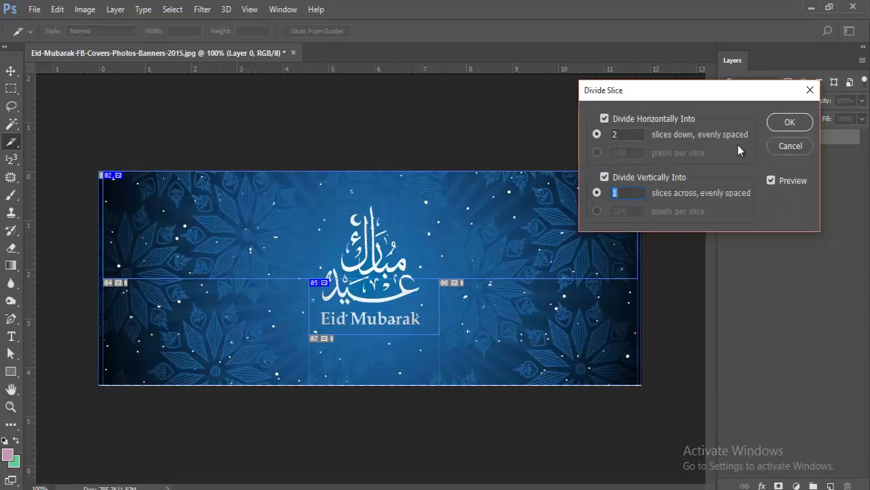
left_click(778, 153)
left_click(34, 9)
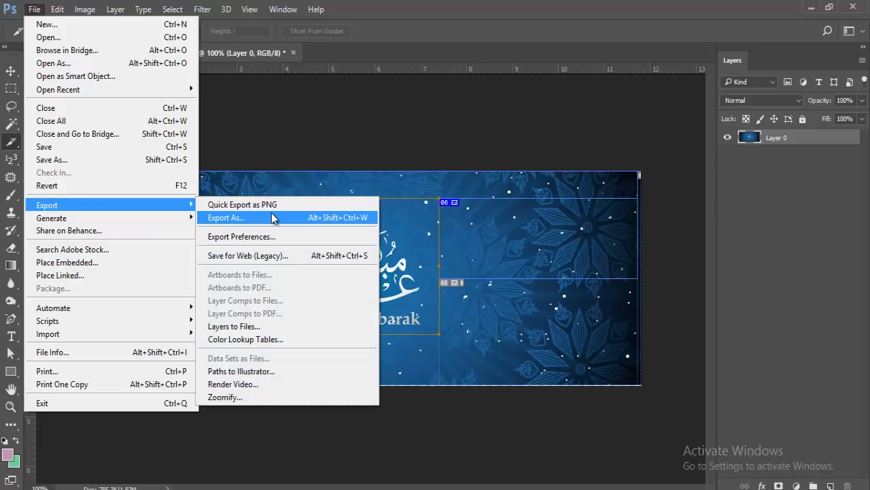
mouse_move(47, 205)
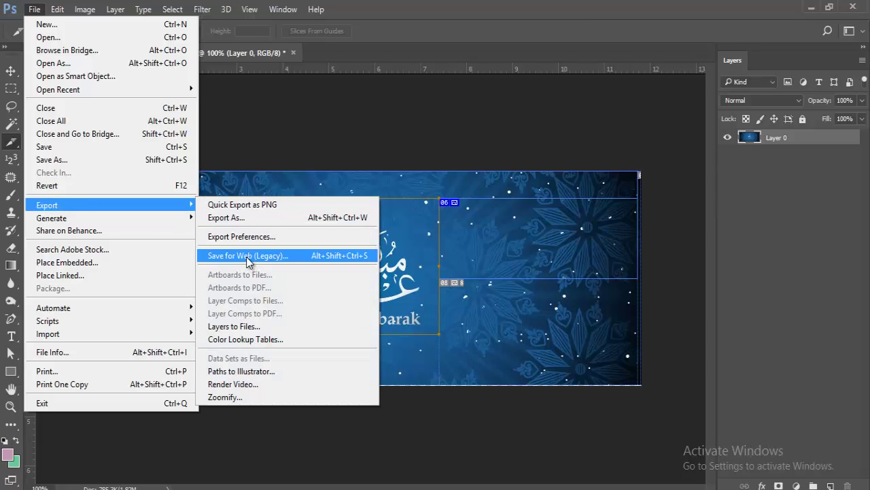
- Reopen Save for Web (Legacy) with the JPEG High preset and begin saving the slices
left_click(247, 258)
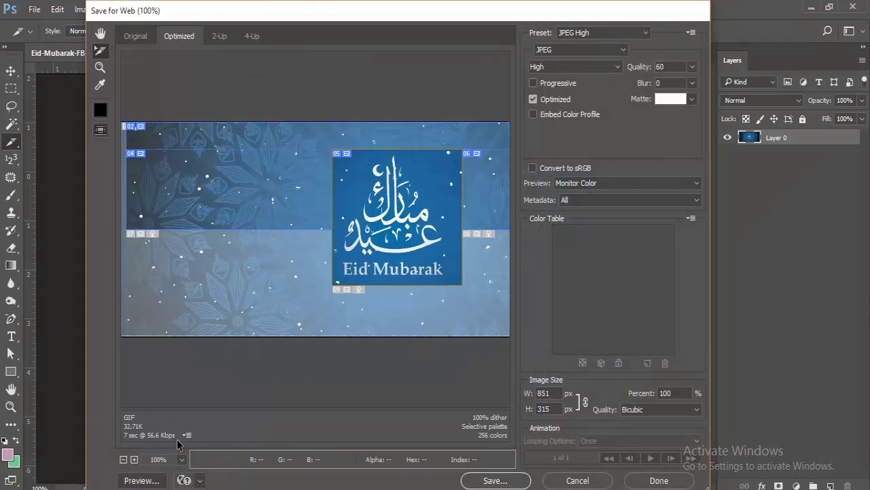
left_click(643, 38)
left_click(496, 481)
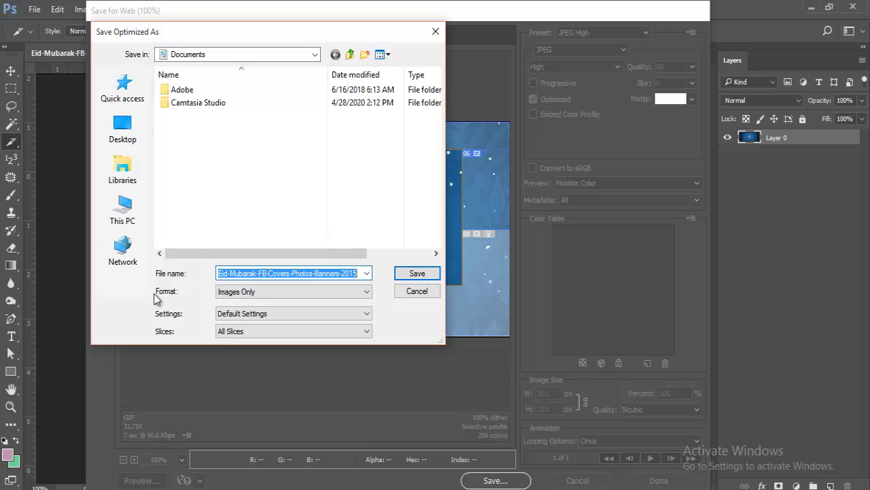
- Save all banner slices as JPEGs to the Graphics (D:) drive, replacing the existing file
left_click(139, 219)
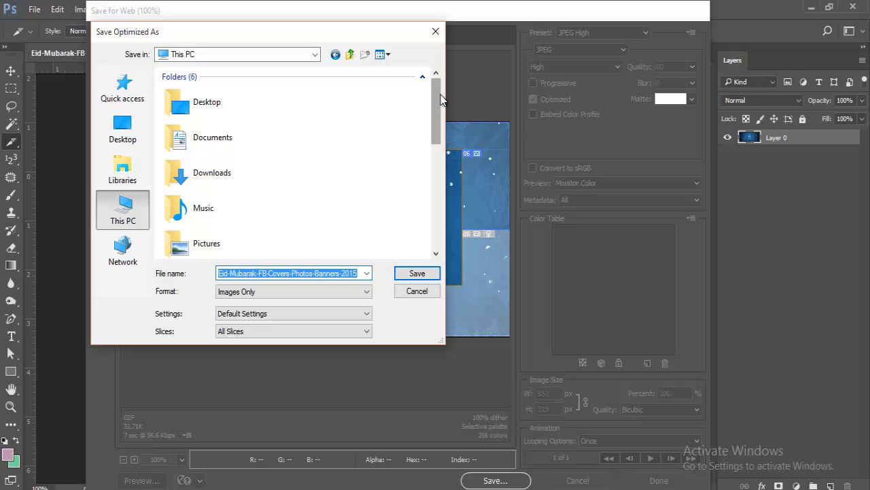
left_click_drag(436, 111, 436, 191)
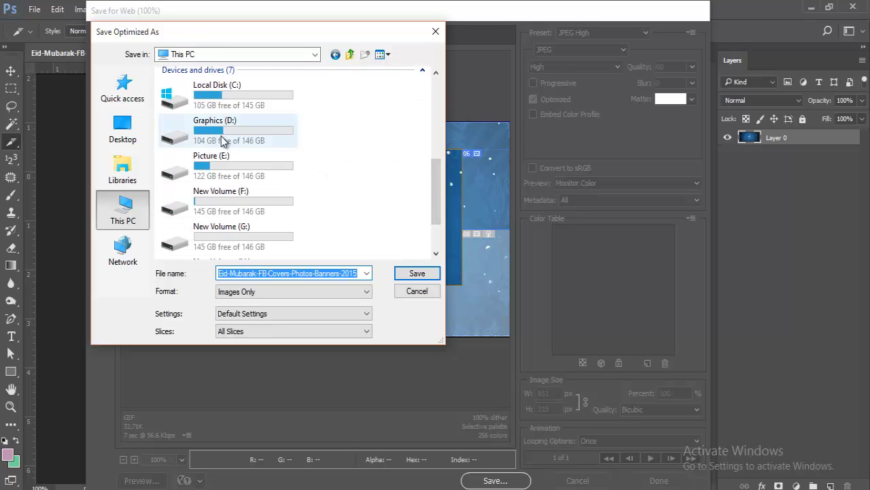
left_click(225, 137)
right_click(222, 136)
left_click(269, 171)
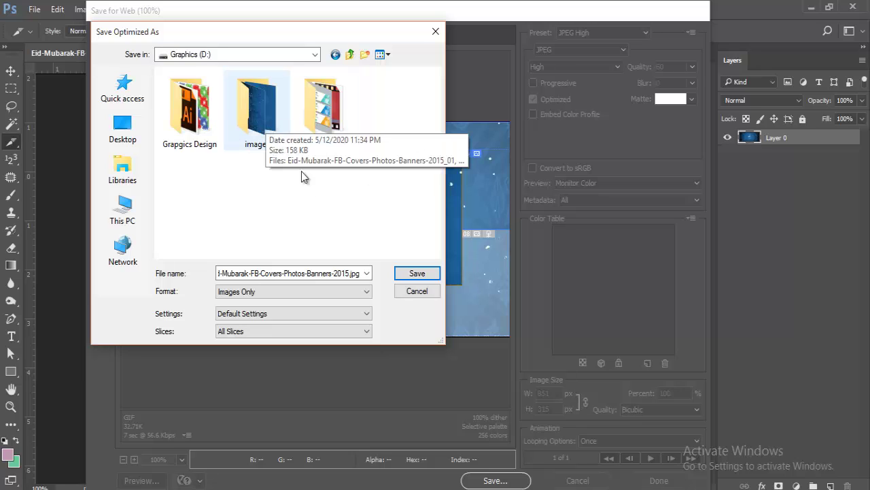
left_click(410, 274)
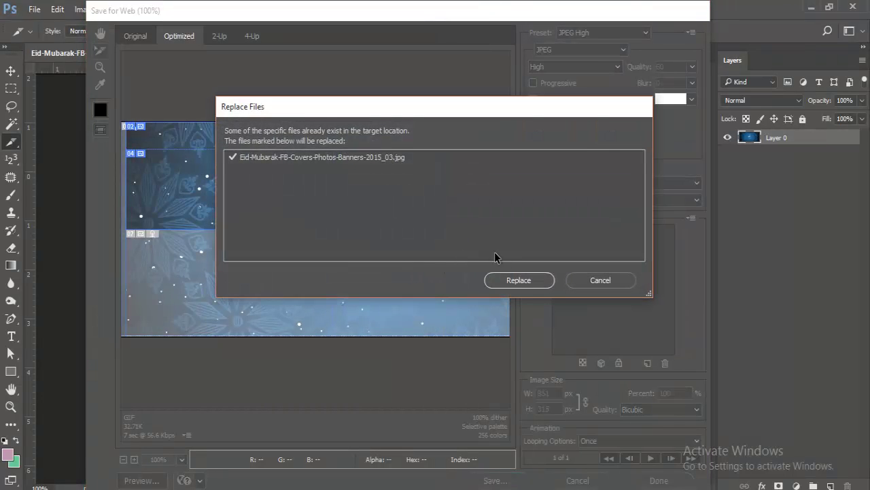
left_click(517, 281)
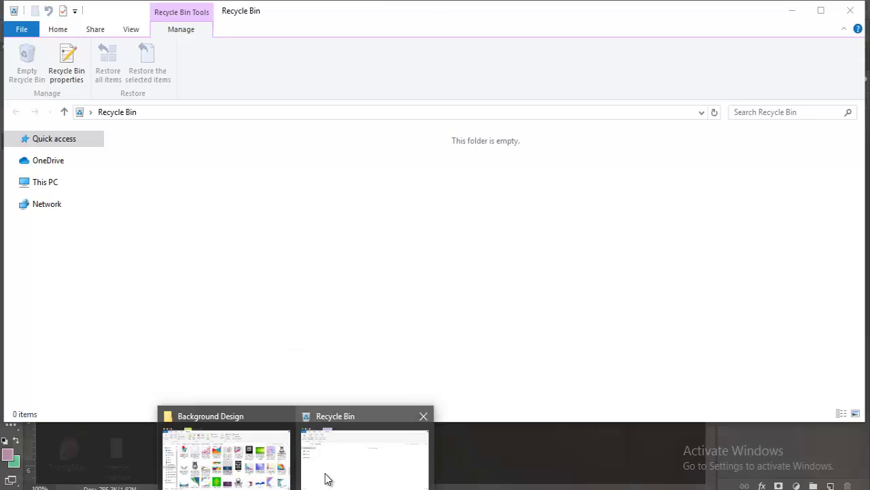
- In File Explorer, navigate from This PC to the images folder on Graphics (D:)
left_click(351, 466)
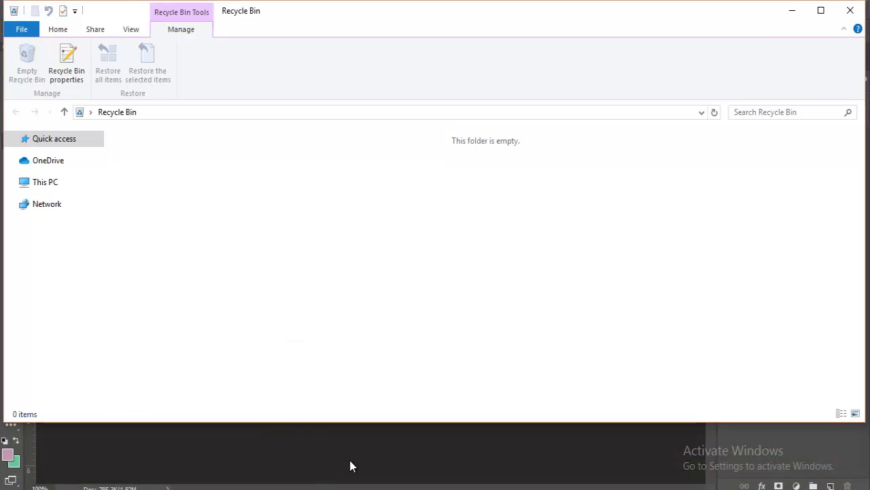
left_click(38, 185)
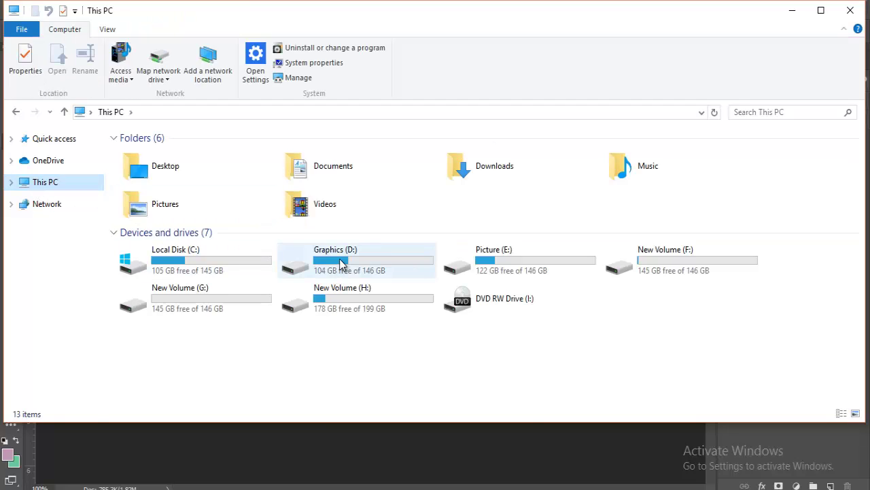
left_click(333, 257)
right_click(342, 262)
left_click(370, 186)
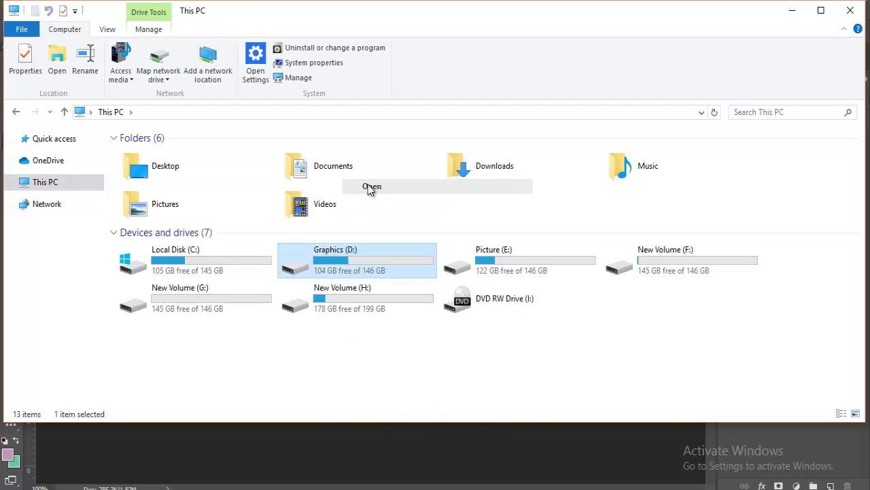
right_click(214, 177)
left_click(238, 140)
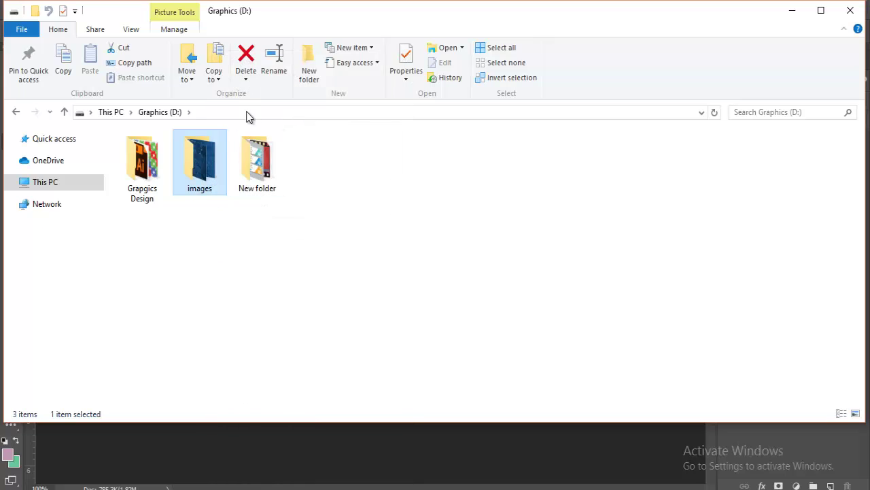
right_click(195, 168)
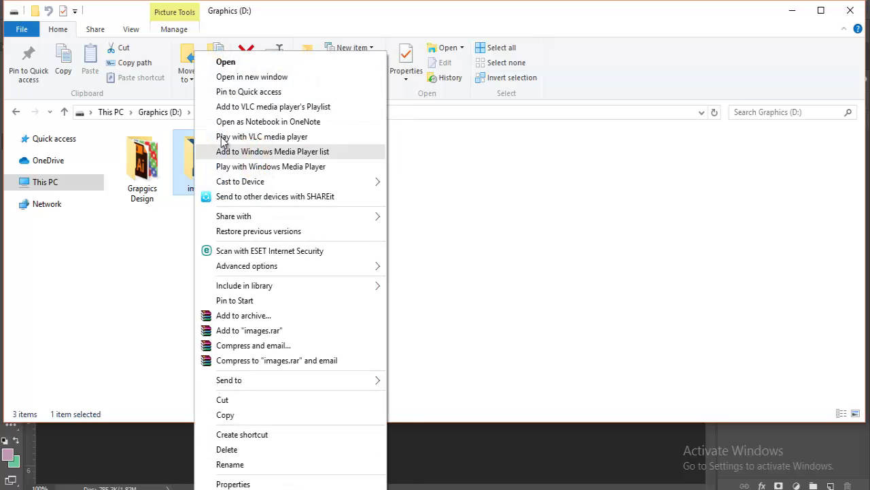
left_click(220, 61)
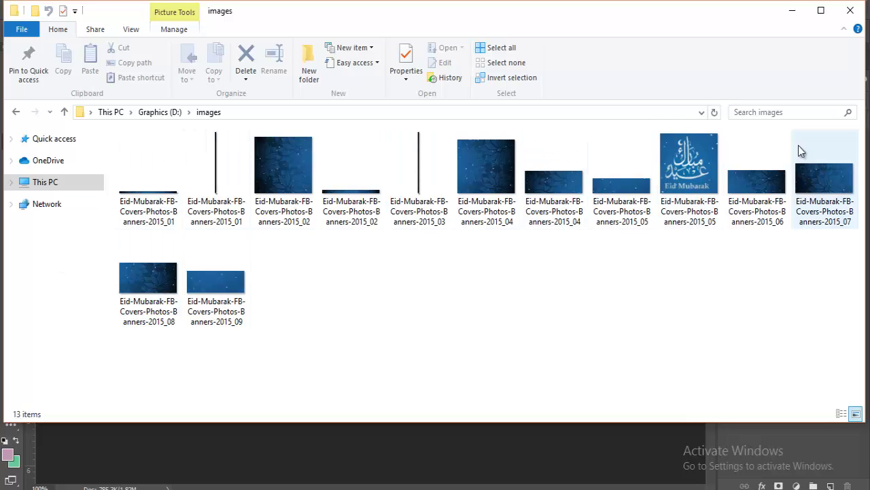
- View the exported _05 Eid Mubarak lettering slice, then close the image viewer
right_click(682, 175)
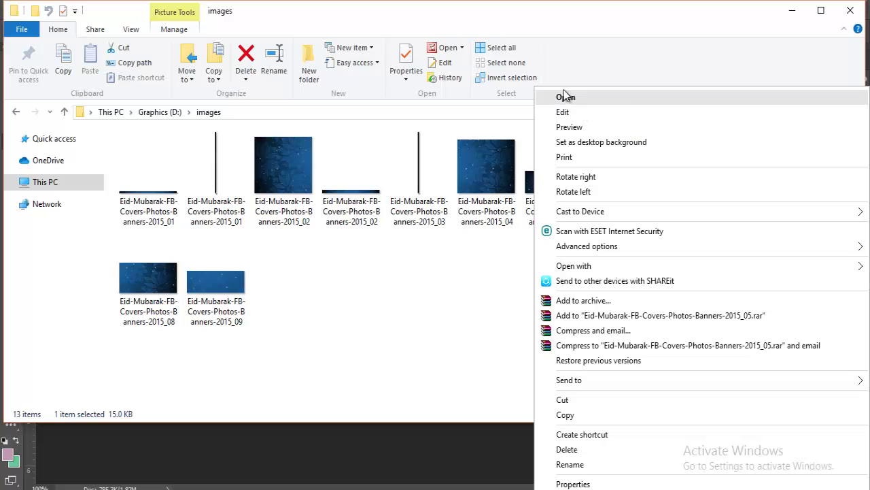
left_click(564, 98)
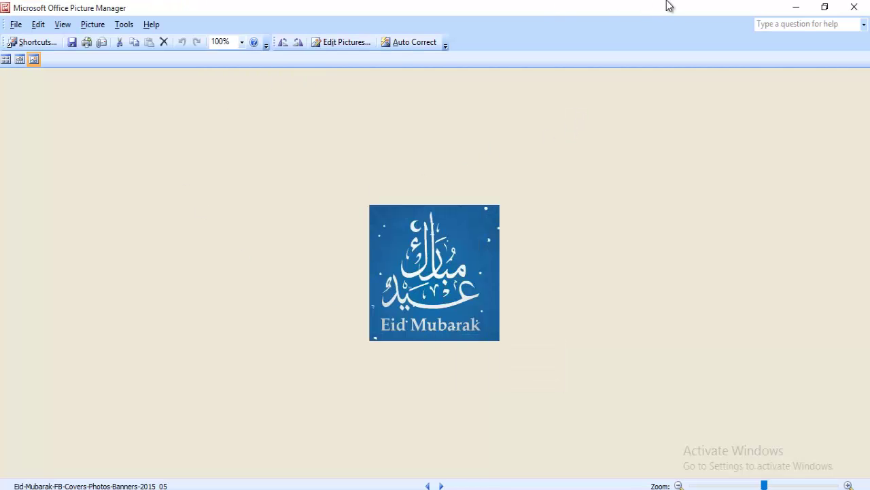
left_click(858, 7)
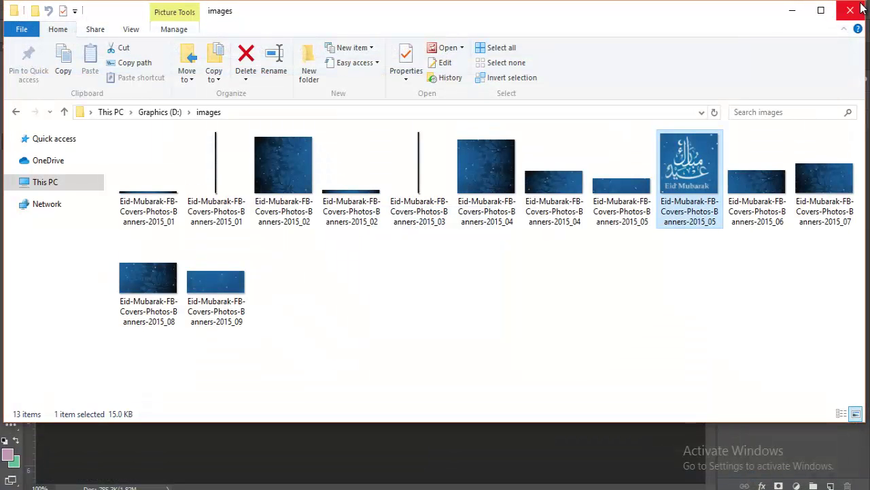
- Close the File Explorer images window to return to the sliced banner in Photoshop
left_click(851, 10)
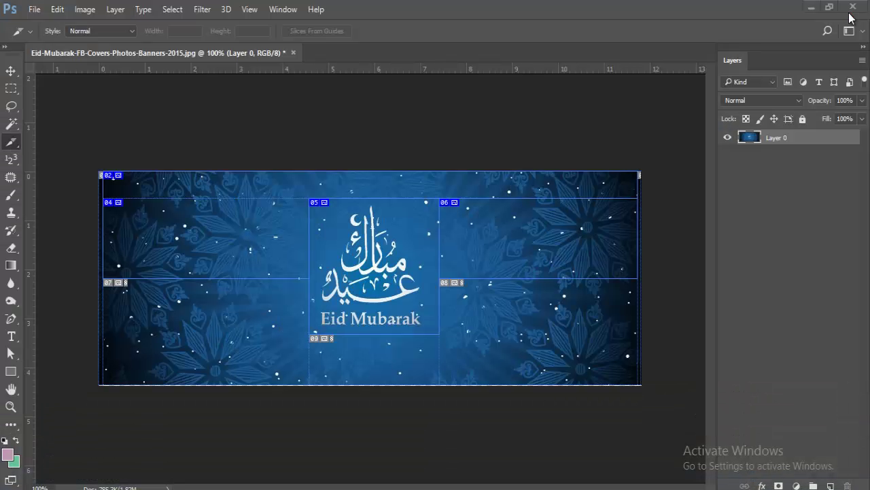